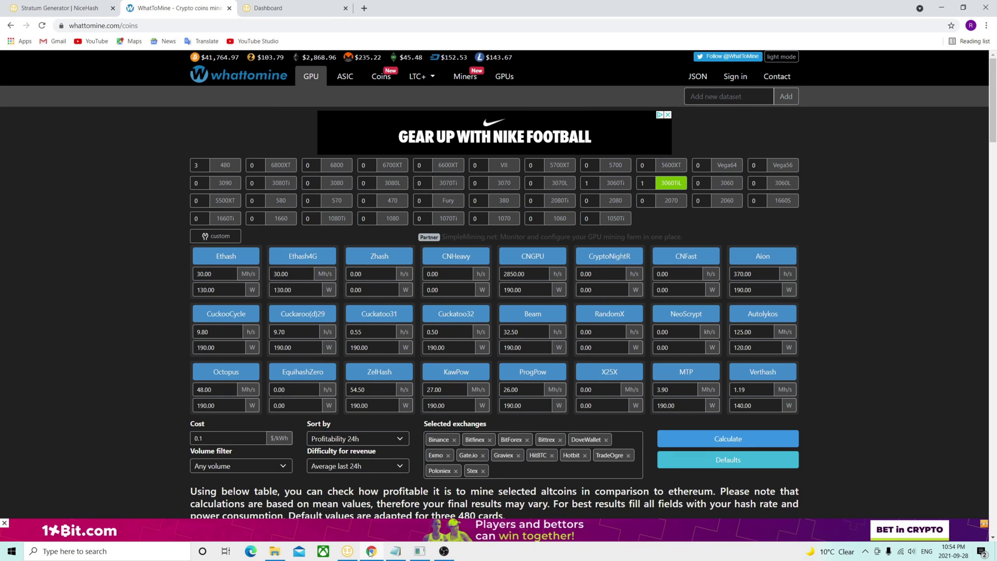
# Bring up the NiceHash Miner window, showing 2 of 3 devices mining DaggerHashimoto.
pyautogui.click(348, 550)
pyautogui.moveTo(285, 165)
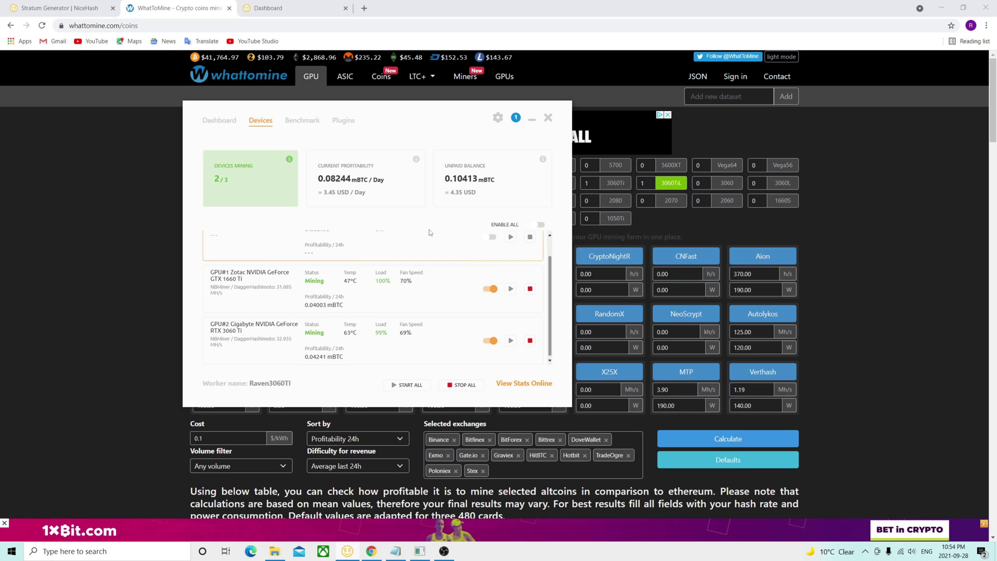
# Review the GTX 1660 Ti's six benchmarked algorithms, including NBMiner DaggerHashimoto at 25.302 MH/s.
pyautogui.click(304, 120)
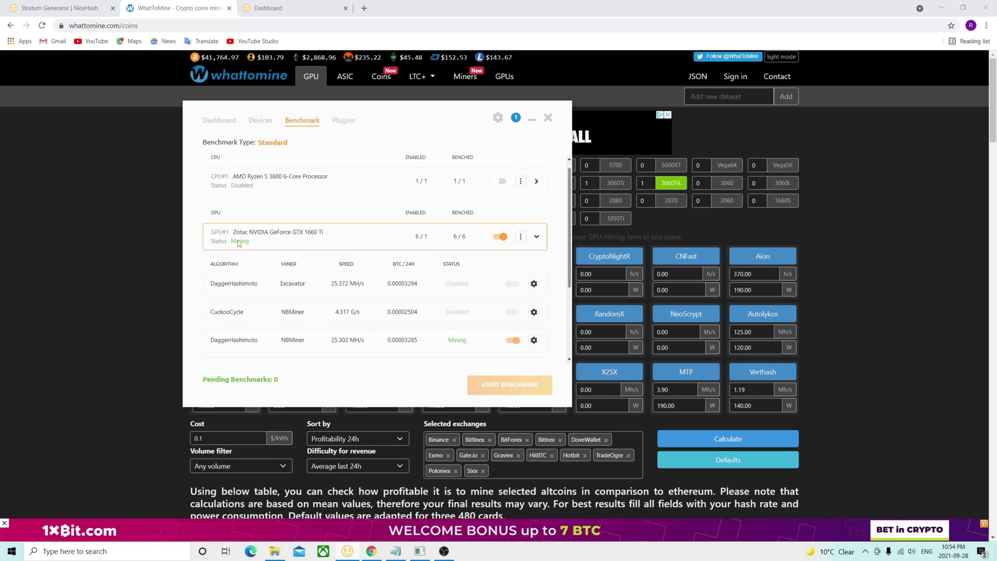
pyautogui.scroll(-1, 282, 251)
pyautogui.scroll(-2, 281, 251)
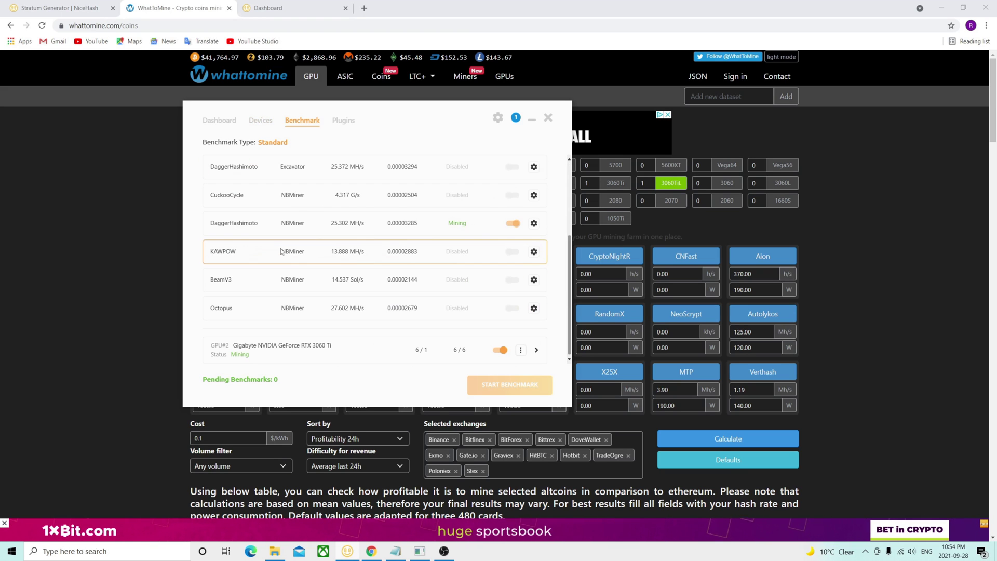
pyautogui.scroll(1, 312, 294)
pyautogui.scroll(1, 301, 307)
pyautogui.scroll(-1, 250, 337)
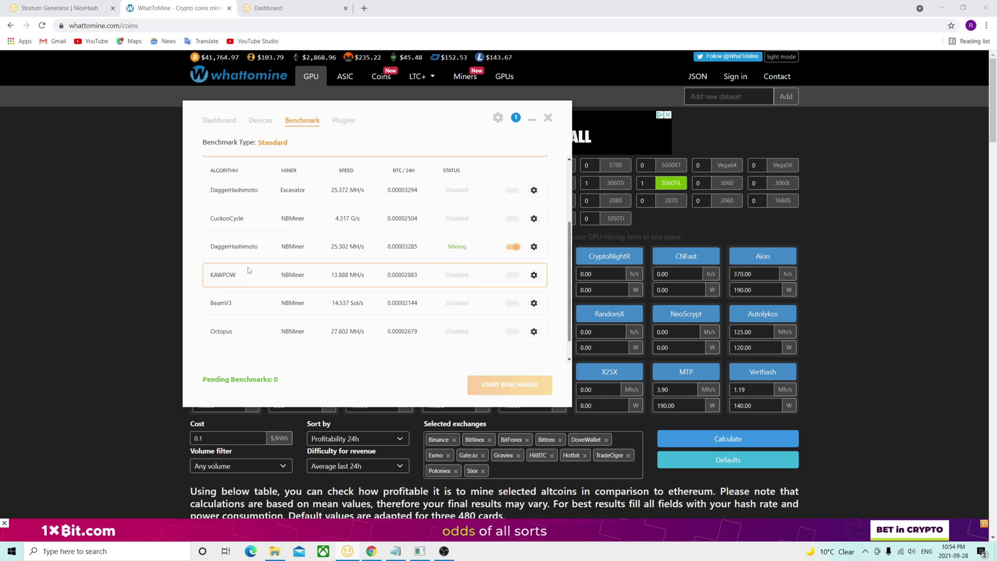
pyautogui.scroll(1, 261, 253)
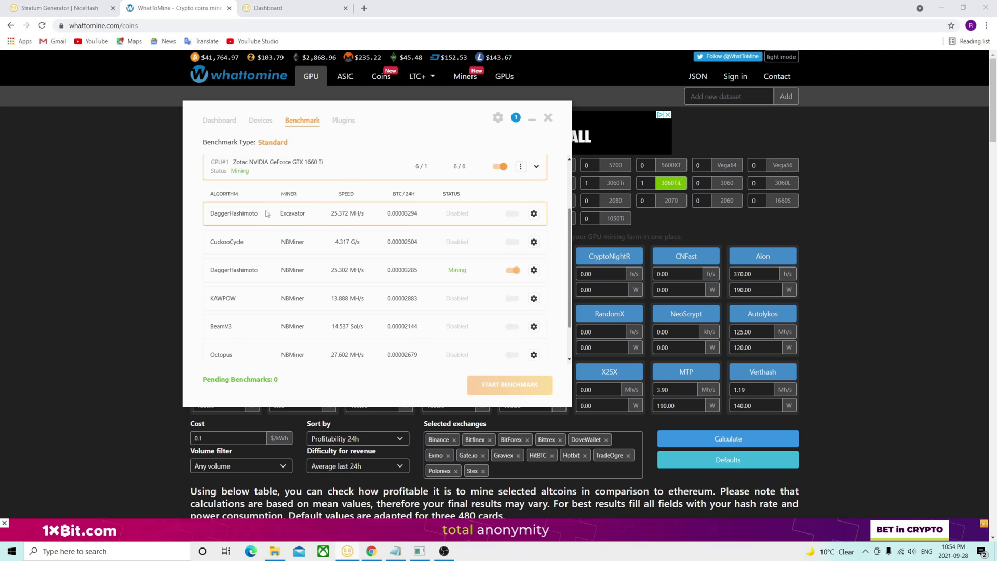
pyautogui.scroll(-1, 265, 214)
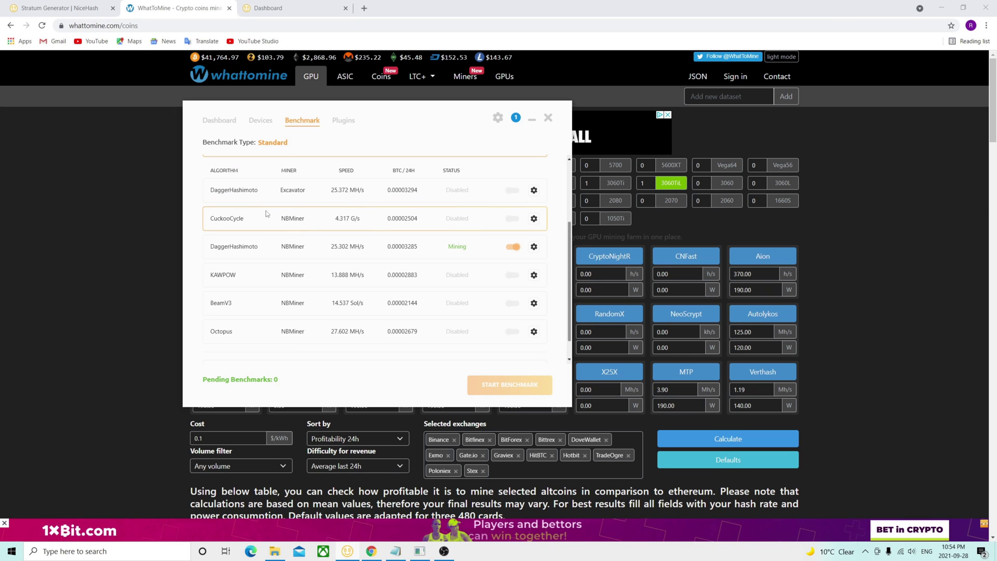
# Stop mining on the RTX 3060 Ti and the GTX 1660 Ti from the Devices tab.
pyautogui.click(262, 120)
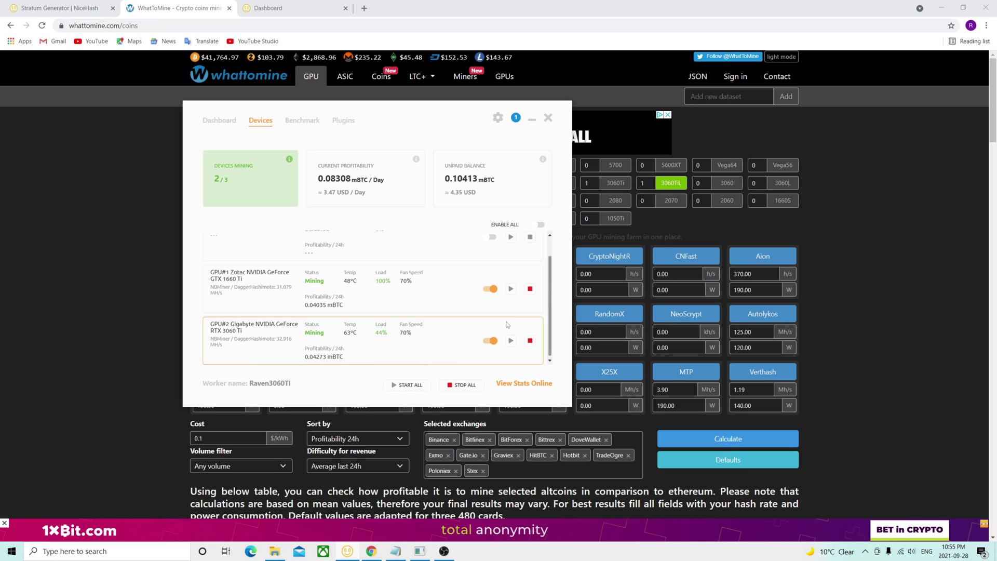
pyautogui.click(529, 340)
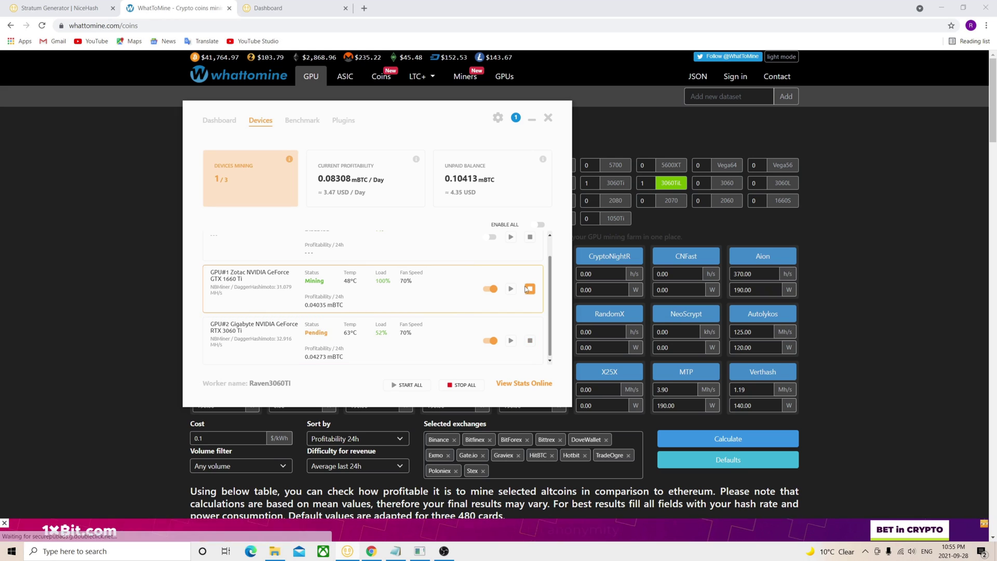
pyautogui.click(530, 289)
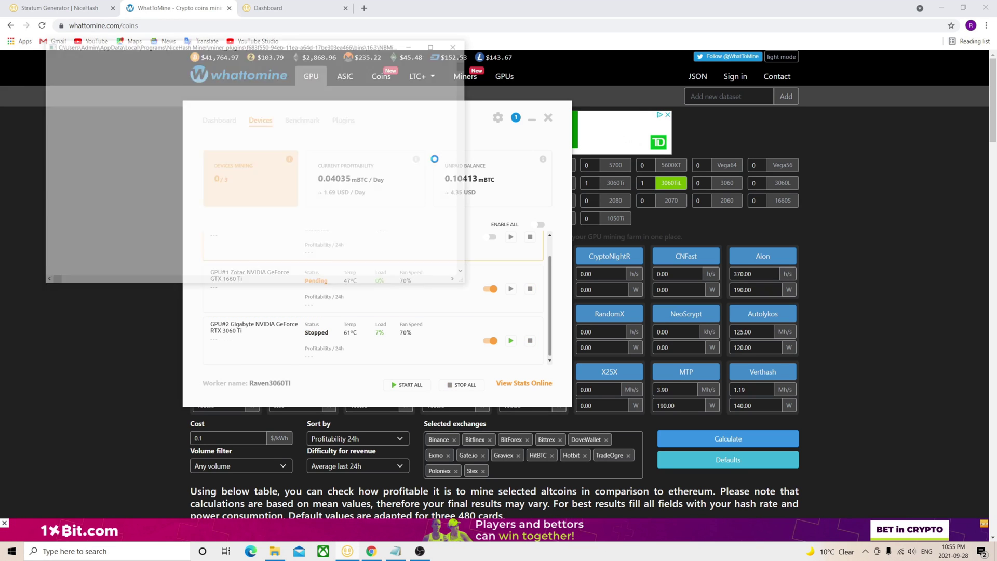
pyautogui.click(469, 122)
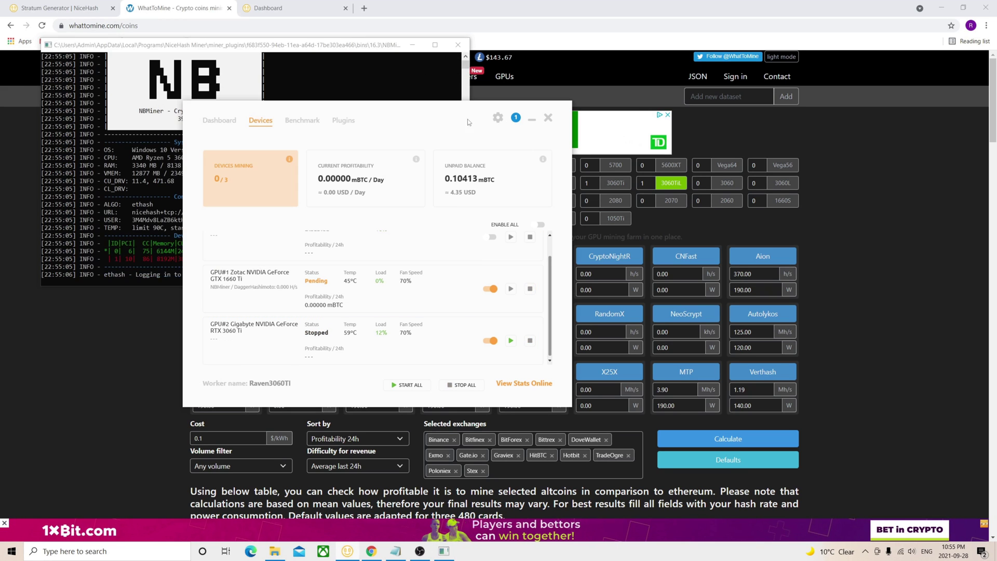
# Use Show Internals on the NBMiner plugin to open its folder in File Explorer.
pyautogui.click(343, 120)
pyautogui.scroll(-2, 364, 234)
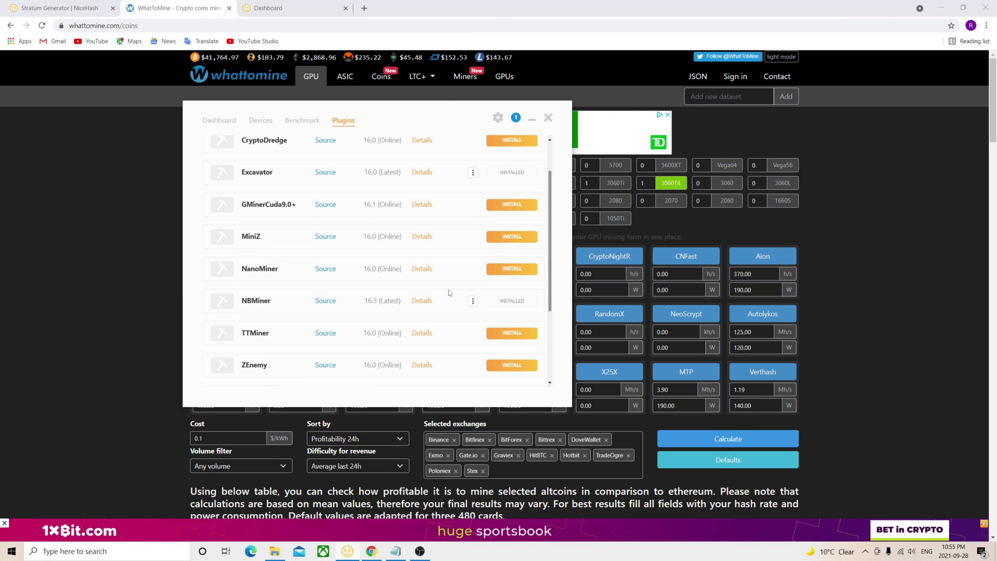
pyautogui.click(472, 302)
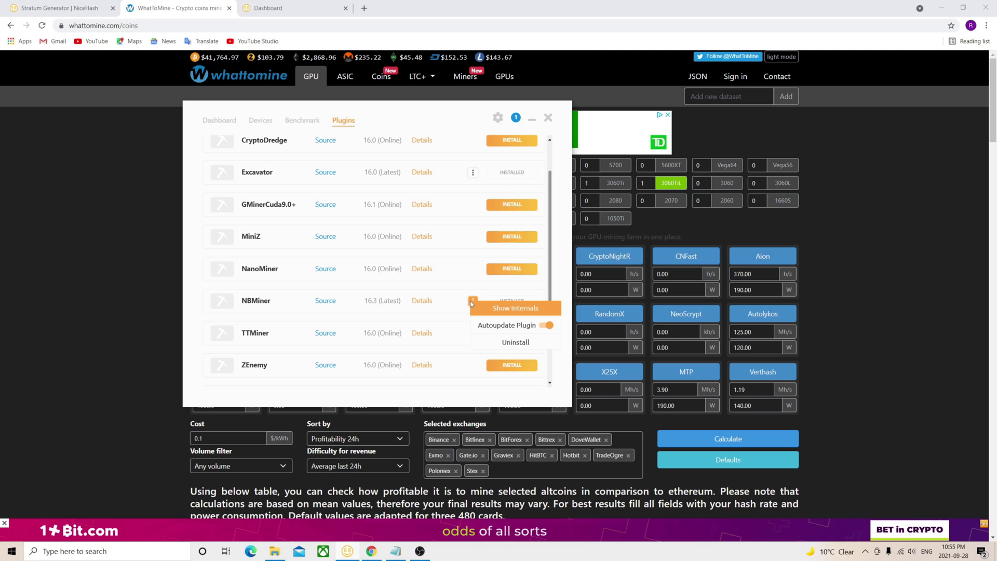
pyautogui.click(502, 329)
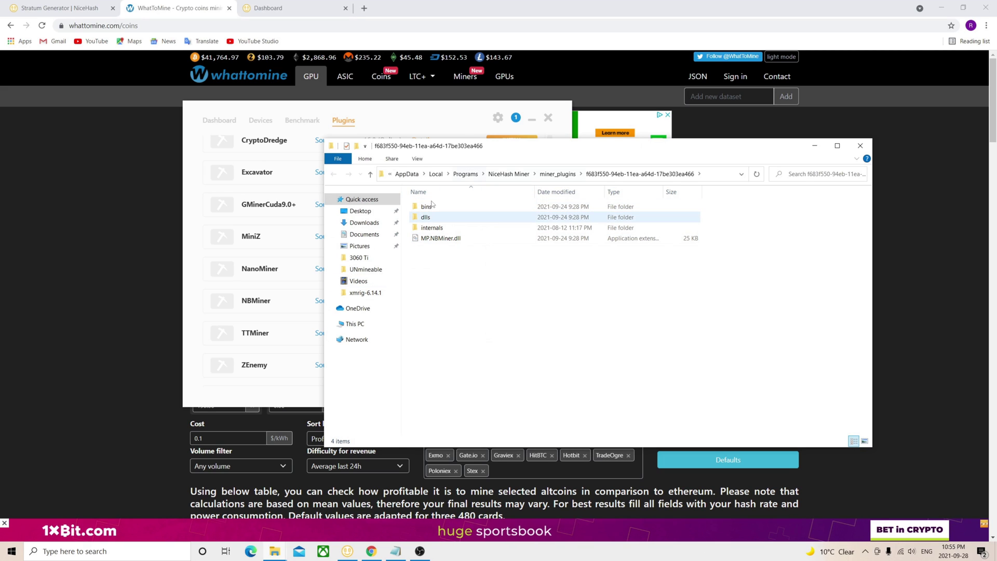
# Go into bins\16.3\NBMiner_Win and open start_ergo in Notepad for editing.
pyautogui.doubleClick(427, 206)
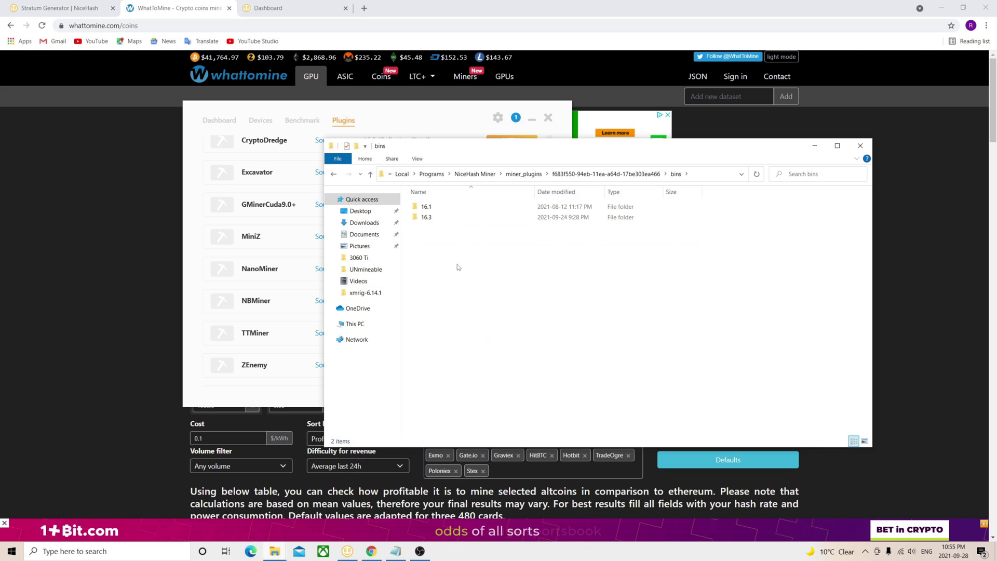
pyautogui.doubleClick(433, 218)
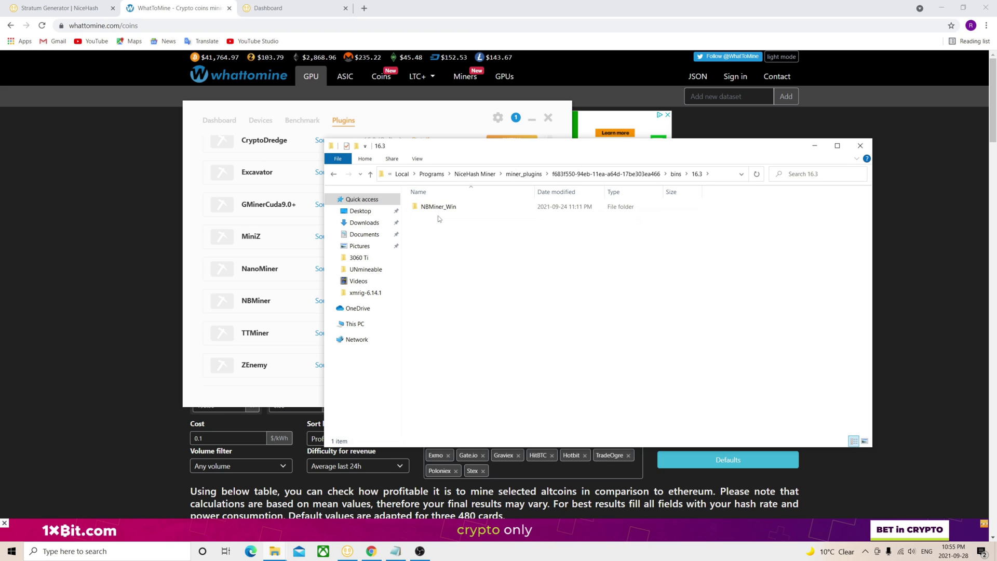
pyautogui.doubleClick(450, 207)
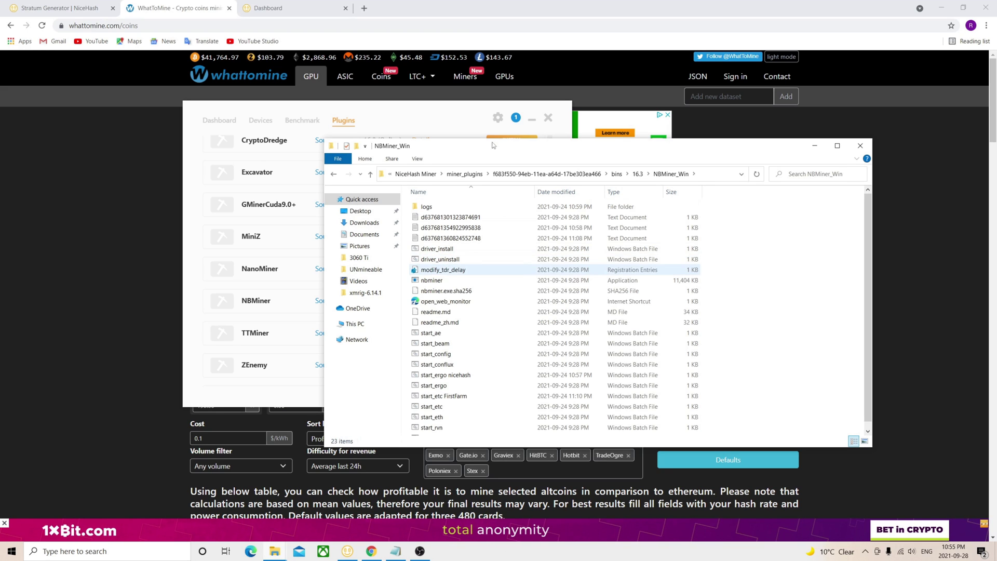
pyautogui.click(436, 386)
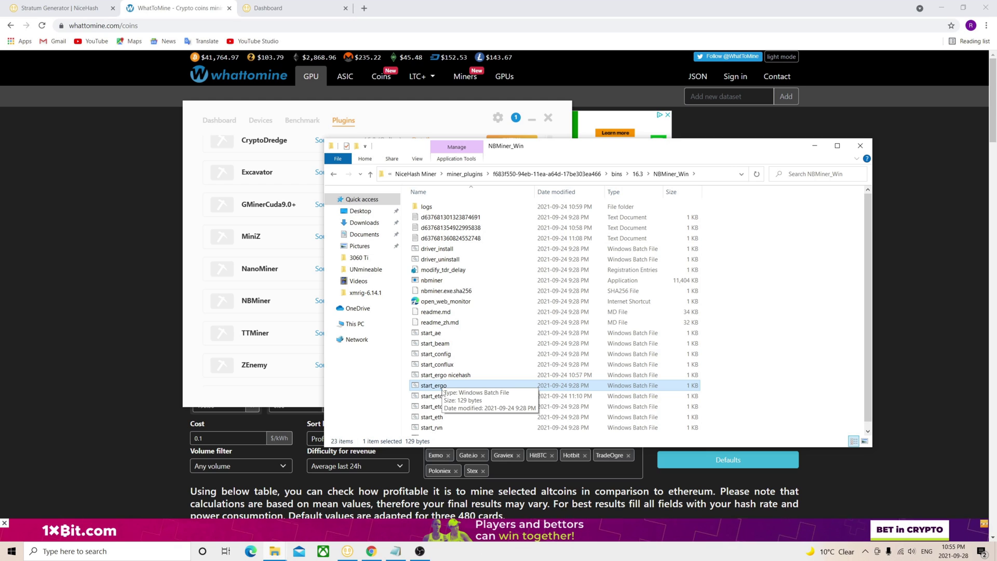
pyautogui.rightClick(436, 390)
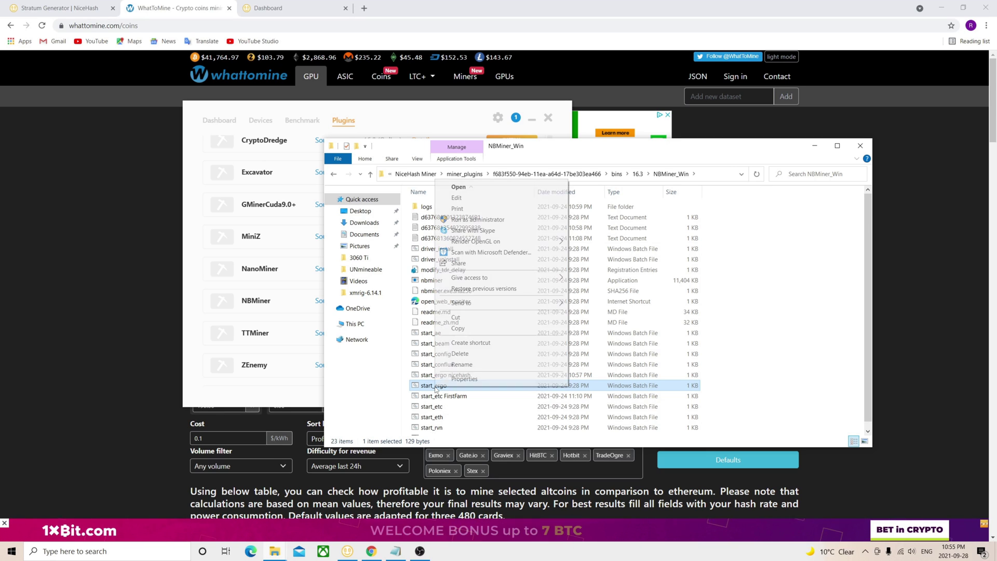
pyautogui.click(477, 196)
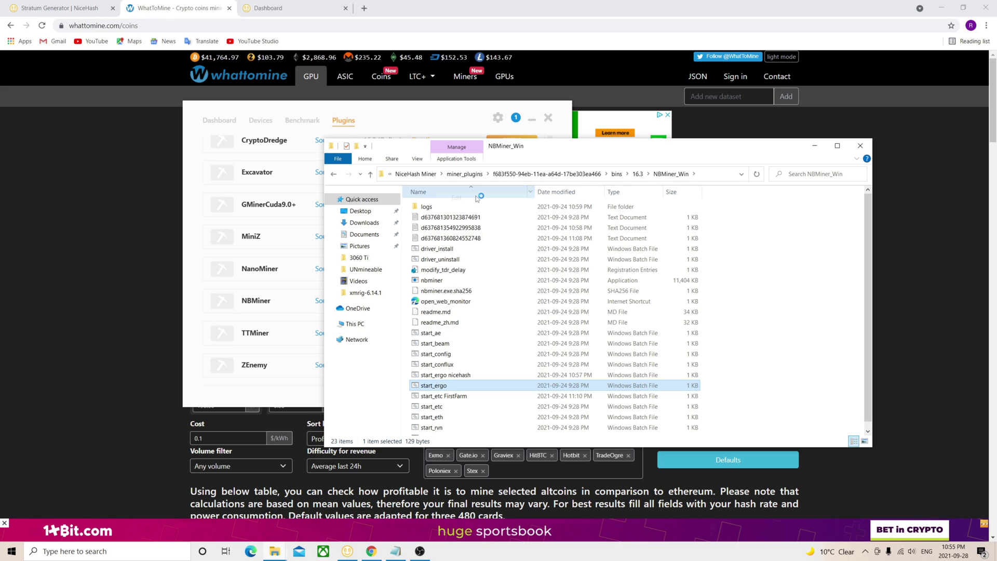
# Select the pool stratum address in start_ergo's command, then switch to the Stratum Generator page.
pyautogui.moveTo(67, 318); pyautogui.dragTo(444, 328)
pyautogui.click(428, 352)
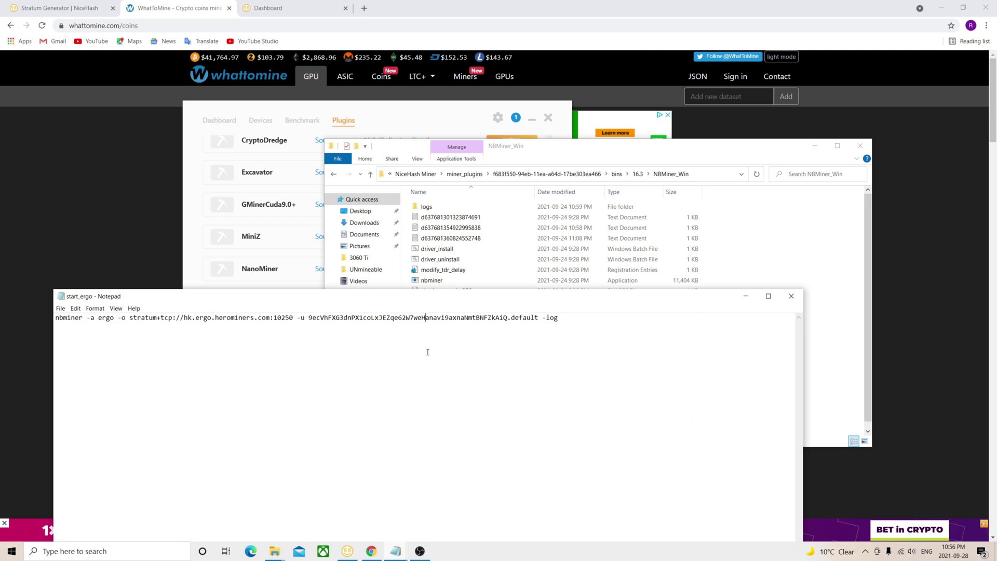
pyautogui.moveTo(133, 317); pyautogui.dragTo(285, 320)
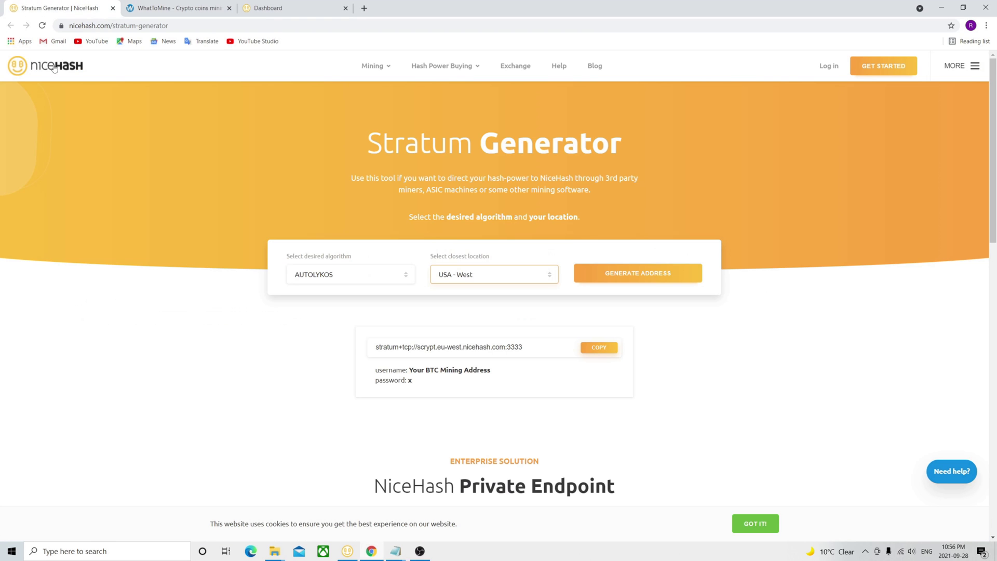
pyautogui.click(58, 8)
# Copy stratum+tcp://autolykos.usa-west.nicehash.com:3390 and return to start_ergo nicehash in Notepad.
pyautogui.click(325, 281)
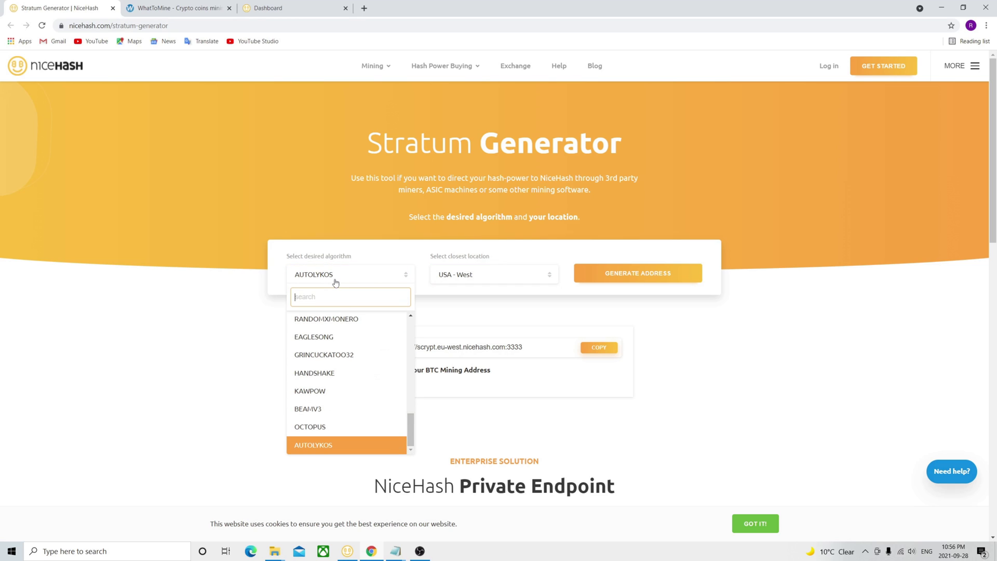
pyautogui.click(506, 237)
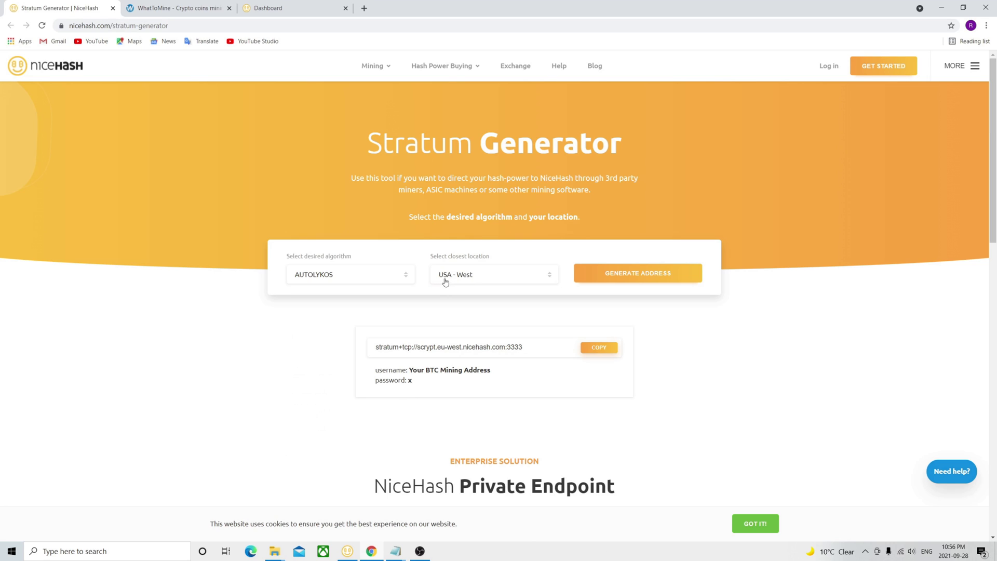
pyautogui.click(593, 273)
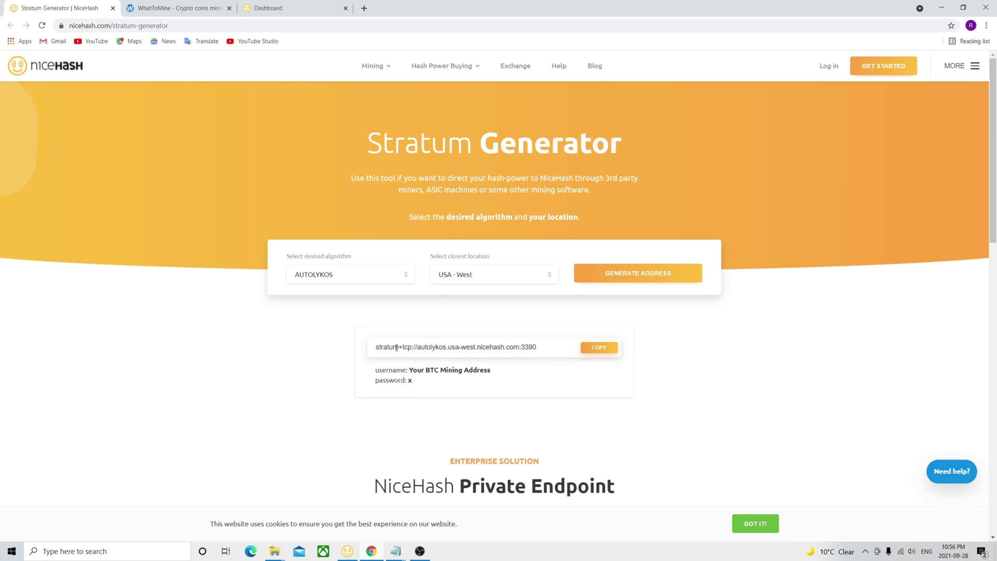
pyautogui.click(599, 347)
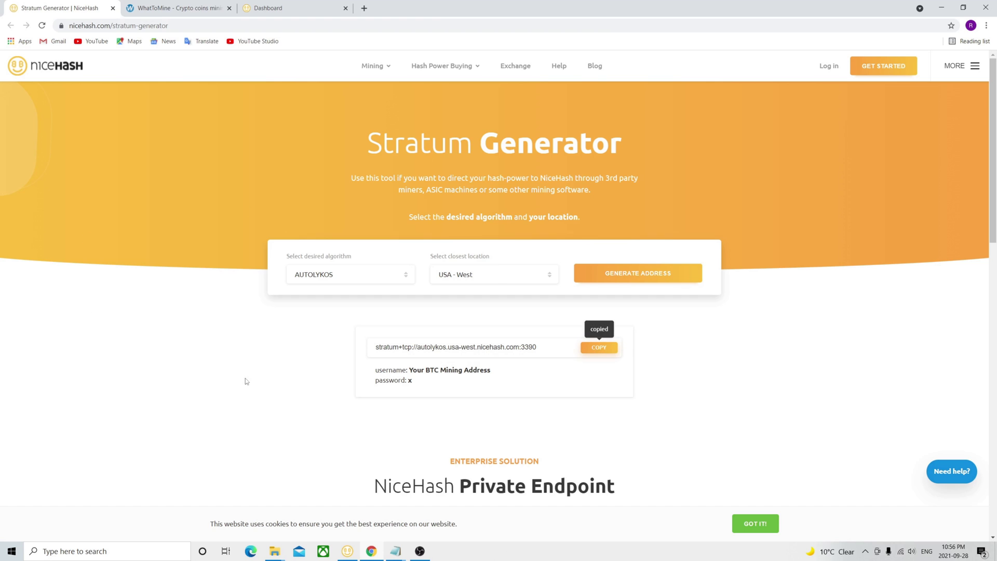
pyautogui.click(396, 552)
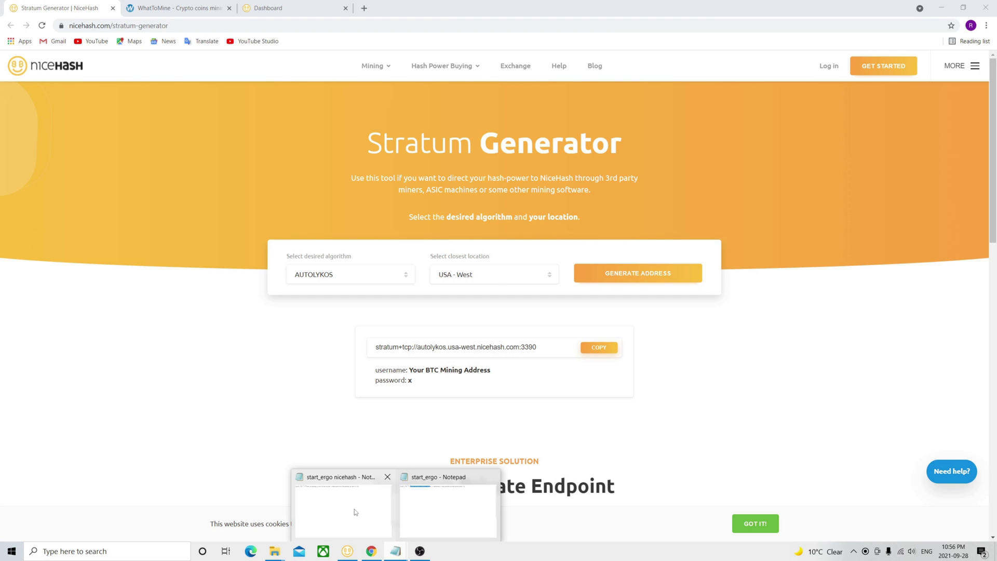
pyautogui.click(355, 513)
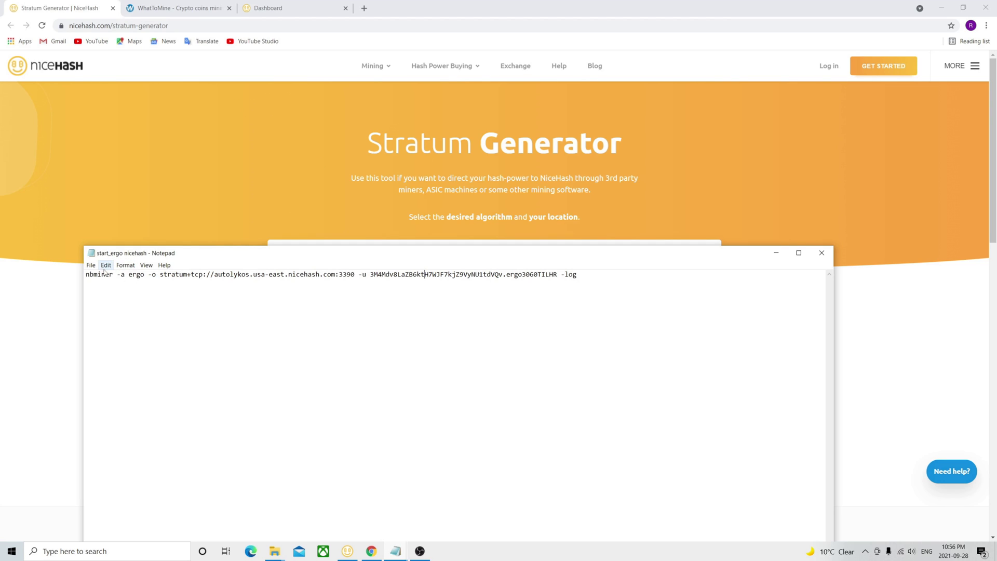
pyautogui.doubleClick(237, 276)
pyautogui.click(218, 294)
pyautogui.moveTo(360, 274); pyautogui.dragTo(276, 274)
pyautogui.click(399, 274)
pyautogui.doubleClick(394, 274)
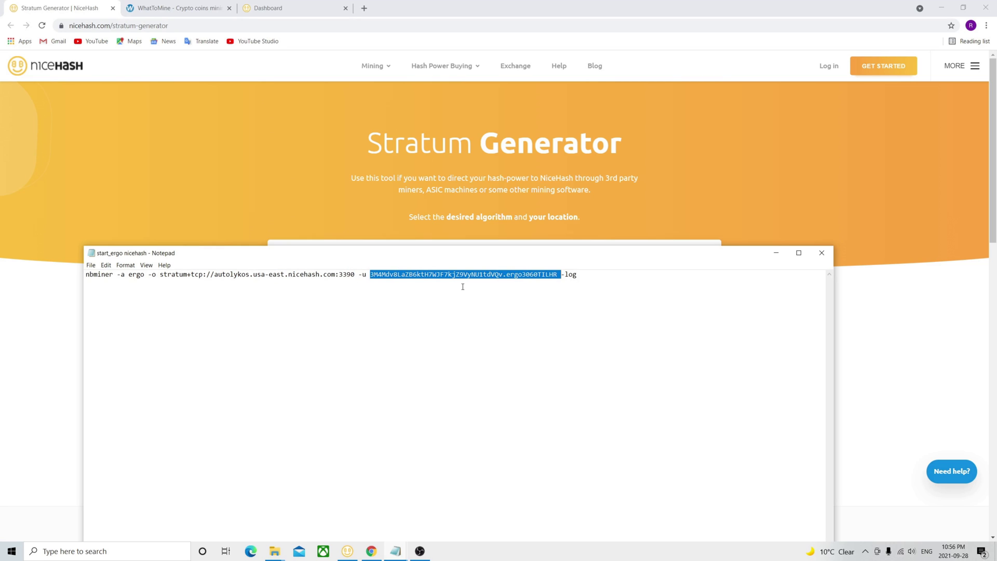
pyautogui.click(463, 287)
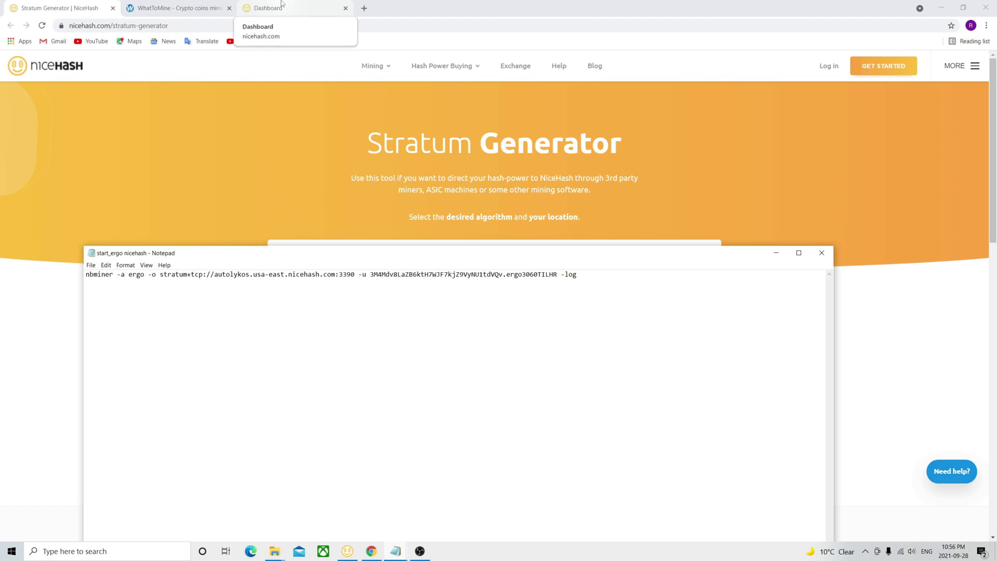
# Open the Mining rig manager from the NiceHash dashboard, showing 6 of 7 rigs mining.
pyautogui.click(253, 6)
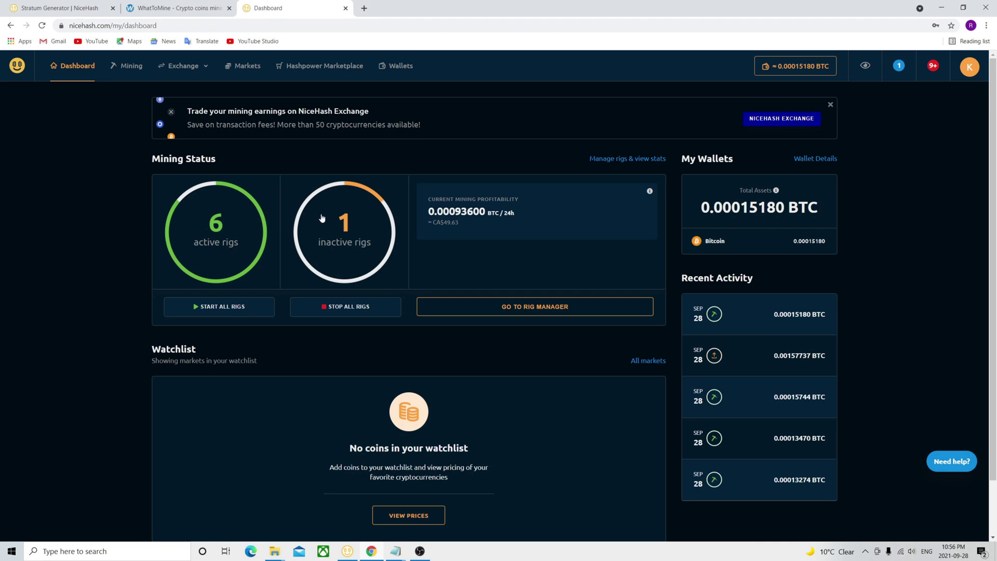
pyautogui.click(127, 66)
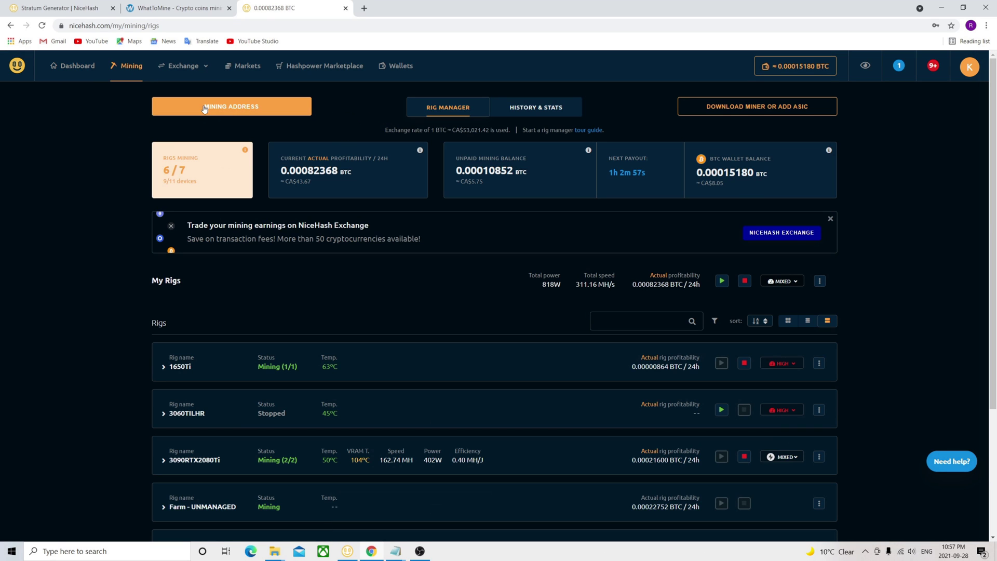
pyautogui.click(395, 552)
# Check the wallet and worker name in start_ergo nicehash, then close the Notepad window.
pyautogui.click(354, 504)
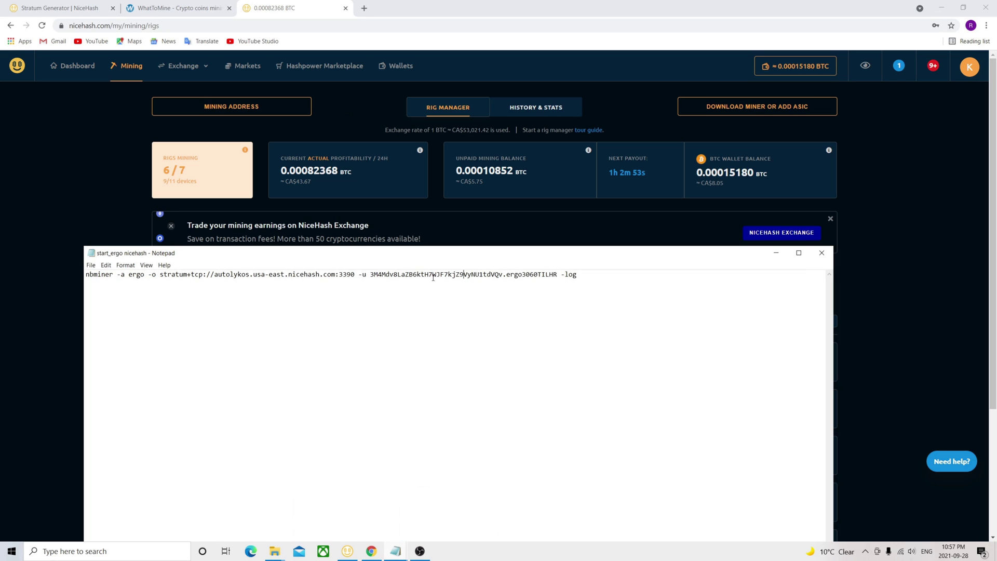
pyautogui.doubleClick(410, 274)
pyautogui.click(471, 274)
pyautogui.moveTo(504, 274); pyautogui.dragTo(546, 274)
pyautogui.click(532, 298)
pyautogui.click(821, 252)
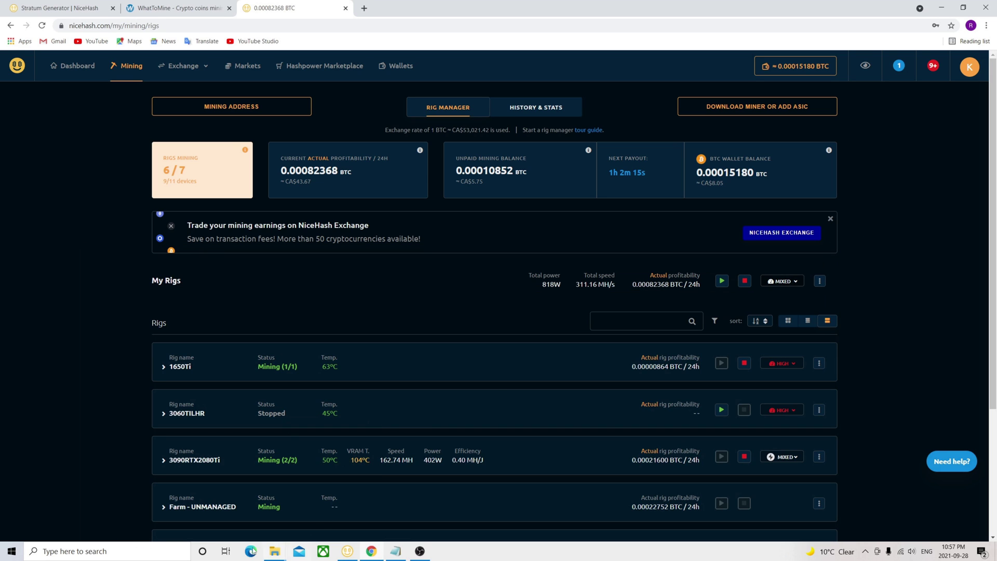
# Run start_ergo nicehash from NBMiner_Win; the ergo3060TILHR rig mines AUTOLYKOS at 149.0368 MH/s.
pyautogui.moveTo(275, 556)
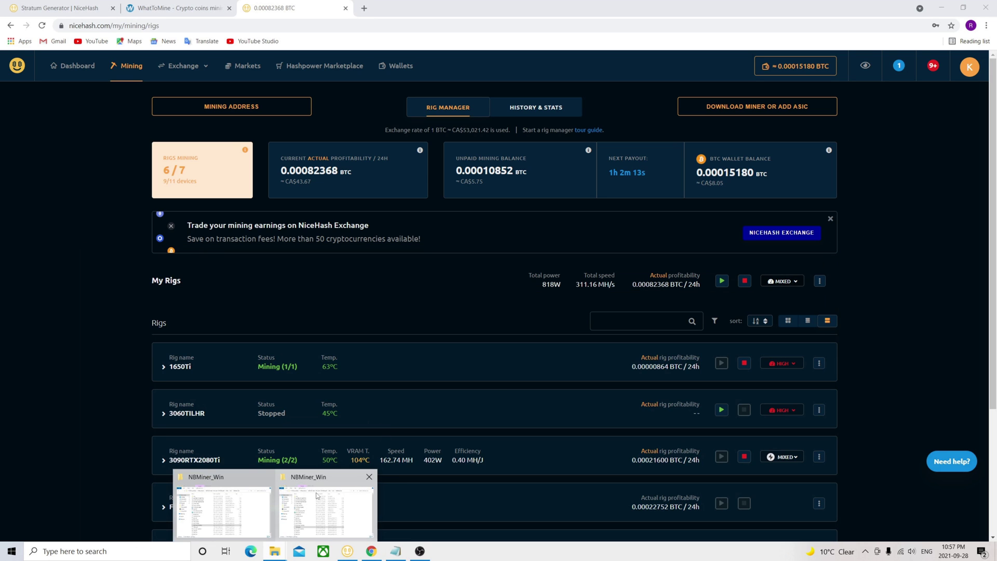
pyautogui.click(311, 504)
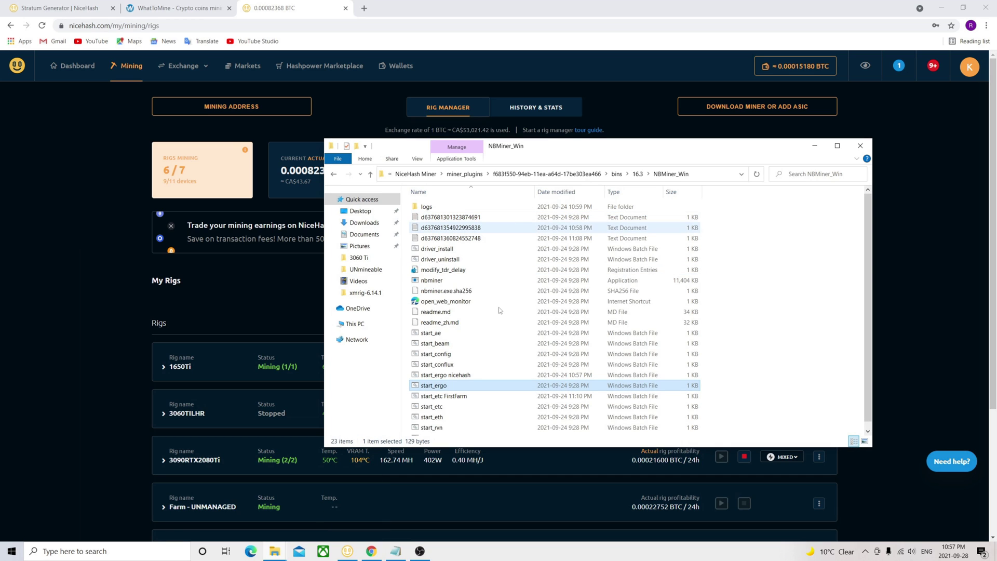
pyautogui.click(456, 376)
pyautogui.doubleClick(456, 376)
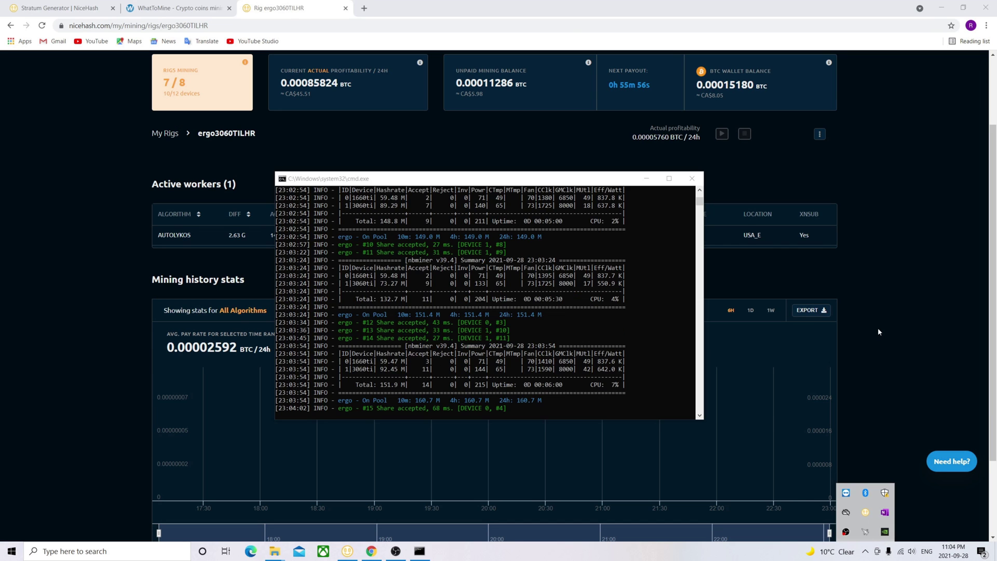
pyautogui.click(880, 332)
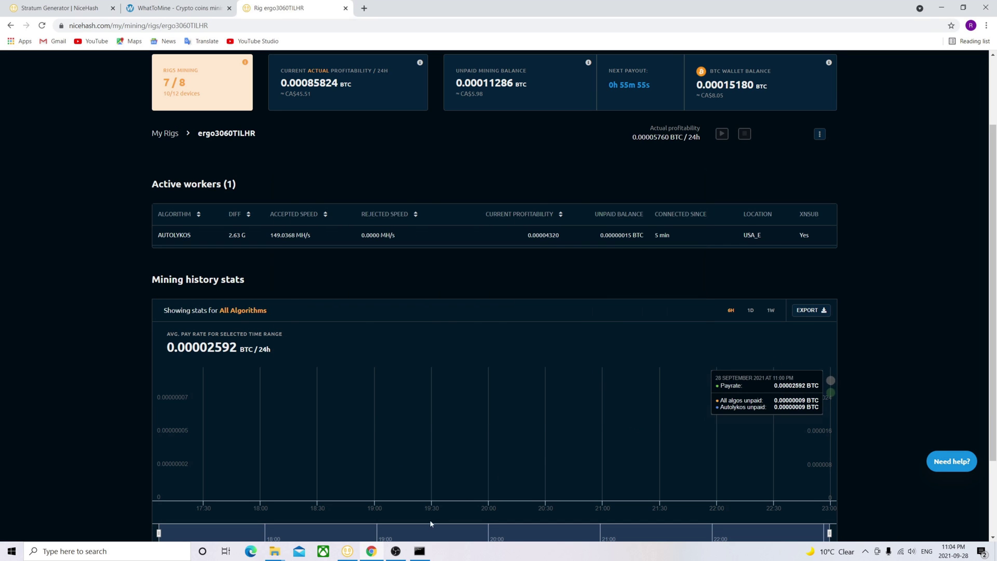
# Compare the rig's Autolykos worker accepted and rejected speeds on the NiceHash page with the miner console.
pyautogui.click(420, 551)
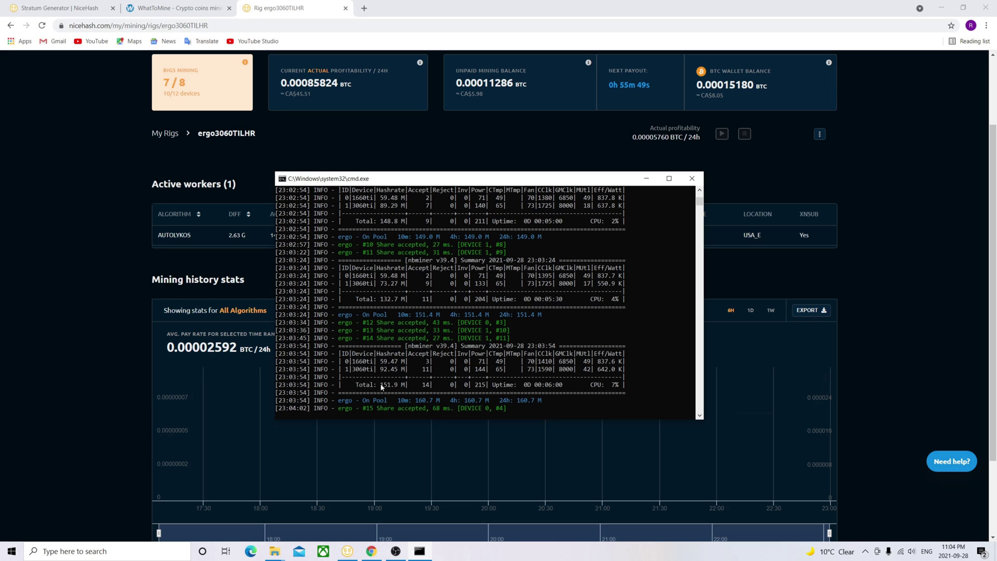
pyautogui.click(78, 304)
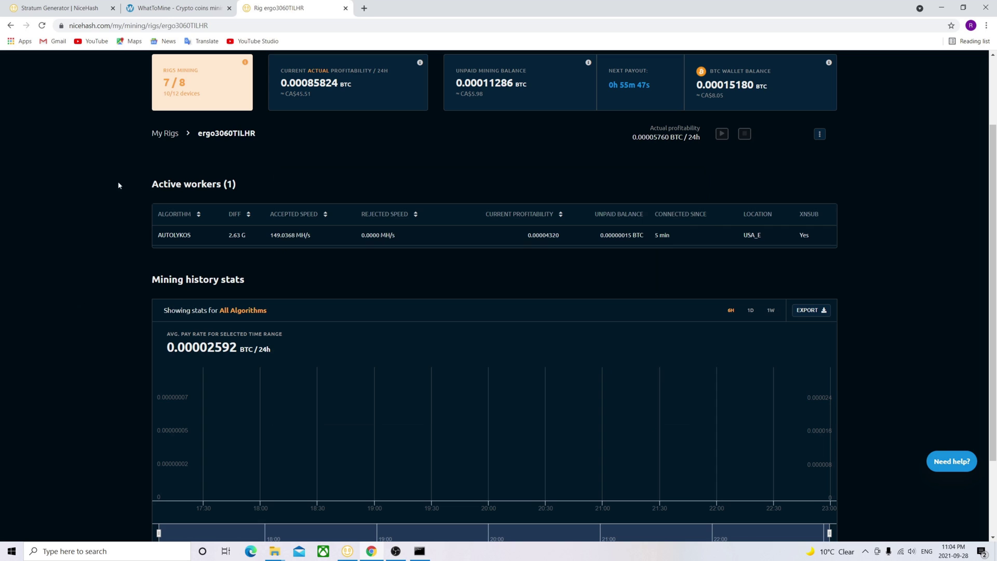
pyautogui.scroll(2, 130, 182)
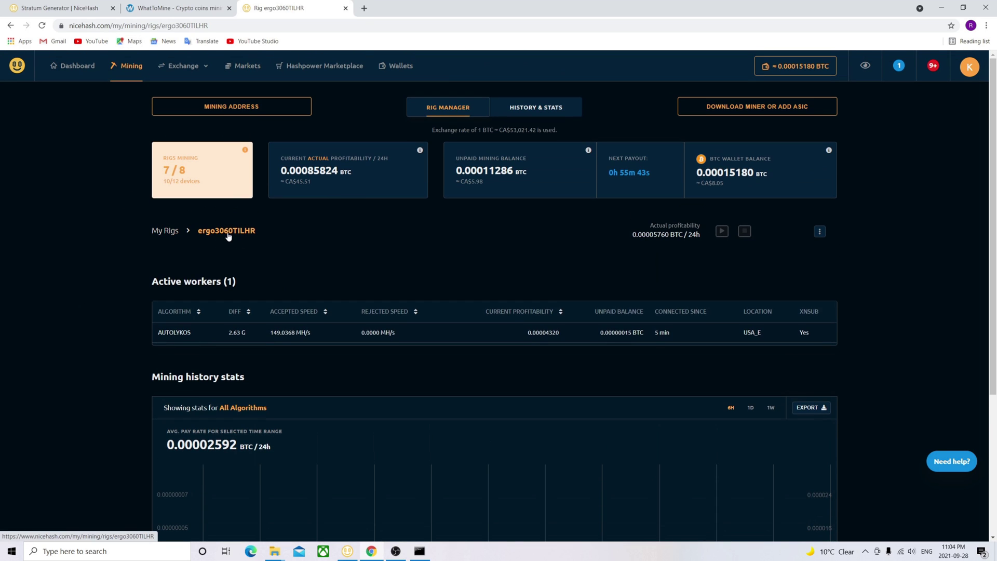
pyautogui.scroll(-2, 286, 223)
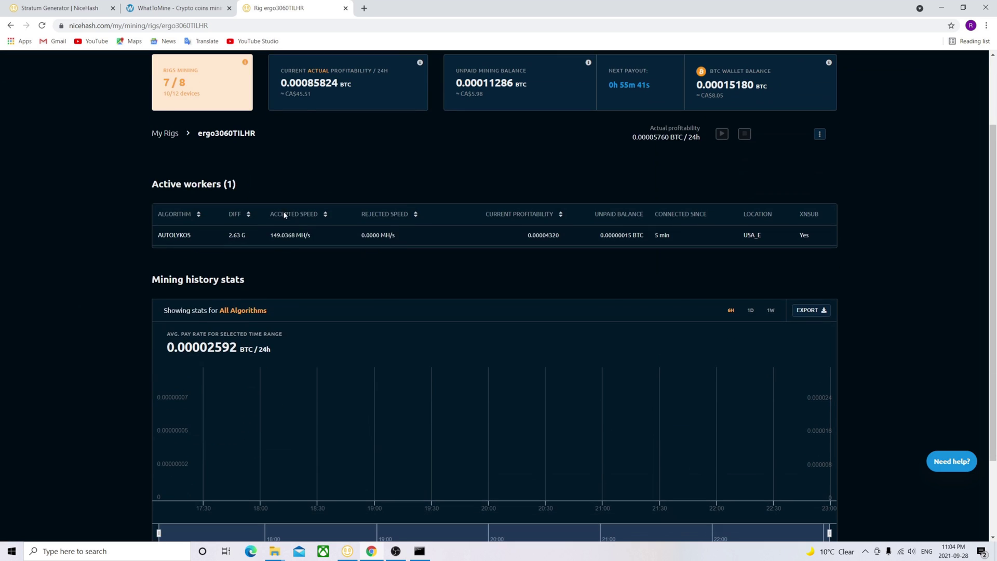
pyautogui.moveTo(274, 236); pyautogui.dragTo(370, 237)
pyautogui.click(330, 239)
pyautogui.scroll(-2, 535, 279)
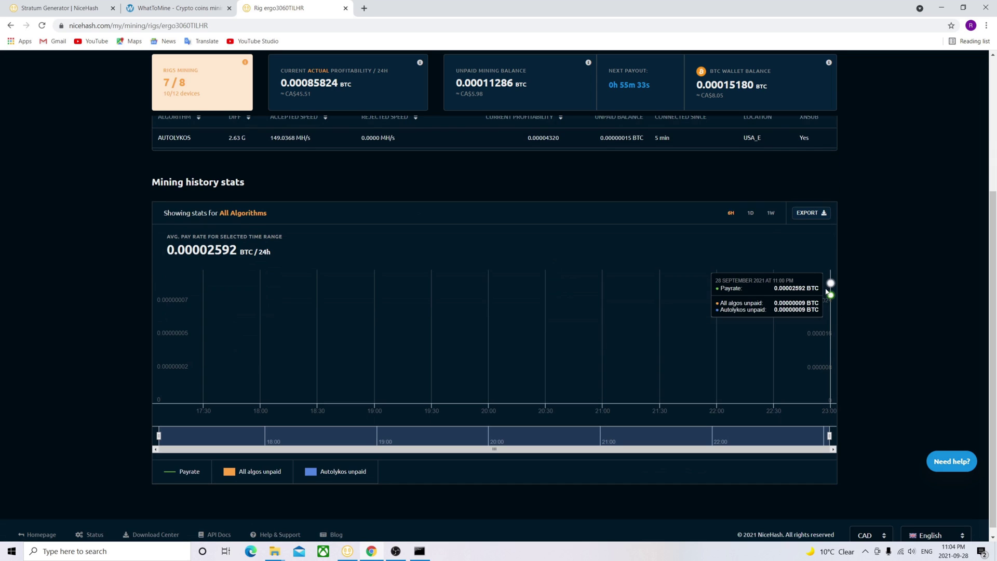
pyautogui.scroll(3, 746, 302)
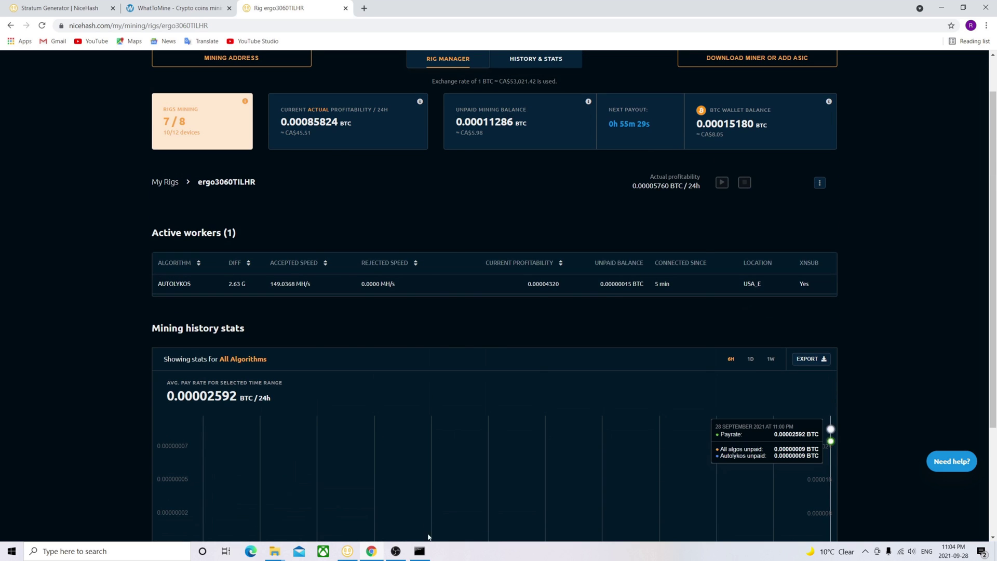
# Check the miner console output once more, then move to the WhatToMine GPU coins page.
pyautogui.click(423, 553)
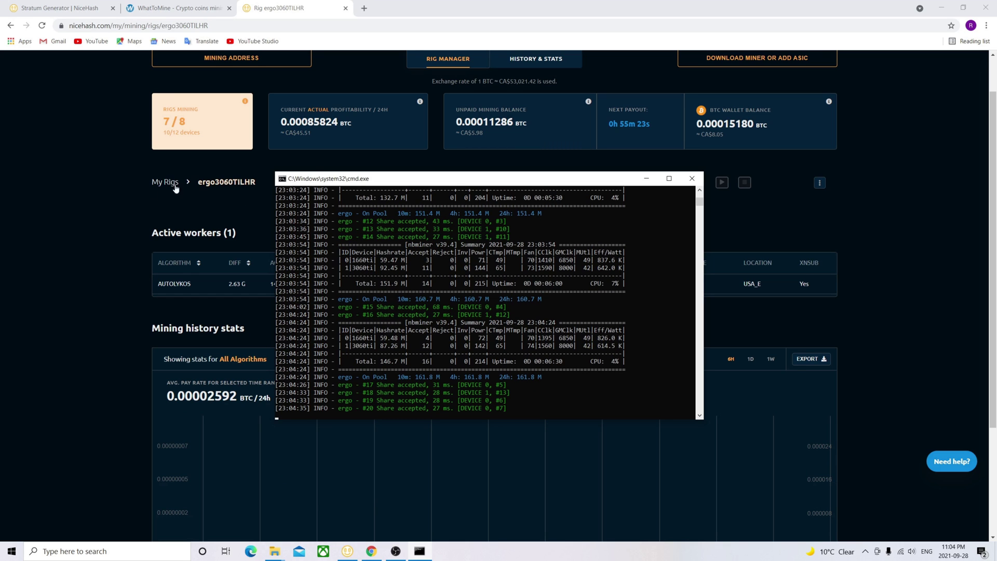
pyautogui.click(171, 3)
pyautogui.click(172, 3)
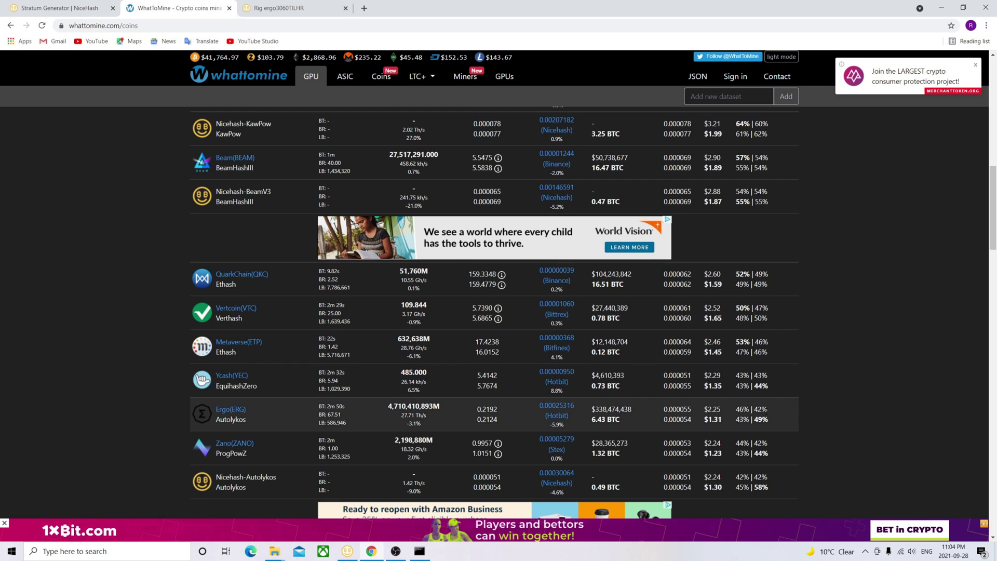
# Compare Ergo's $2.25 daily revenue against other WhatToMine coins, then return to the ergo3060TILHR rig page.
pyautogui.doubleClick(710, 410)
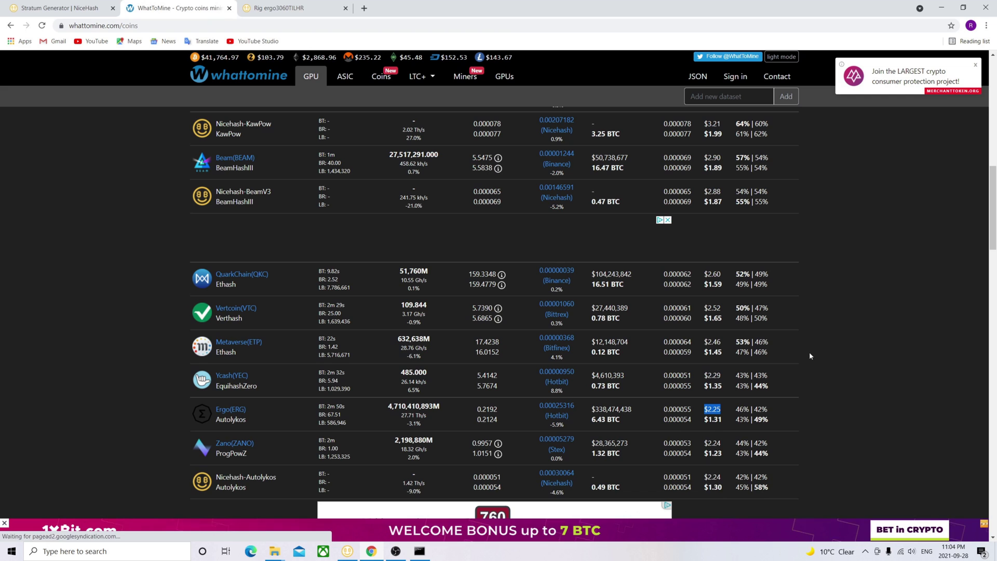
pyautogui.scroll(4, 809, 351)
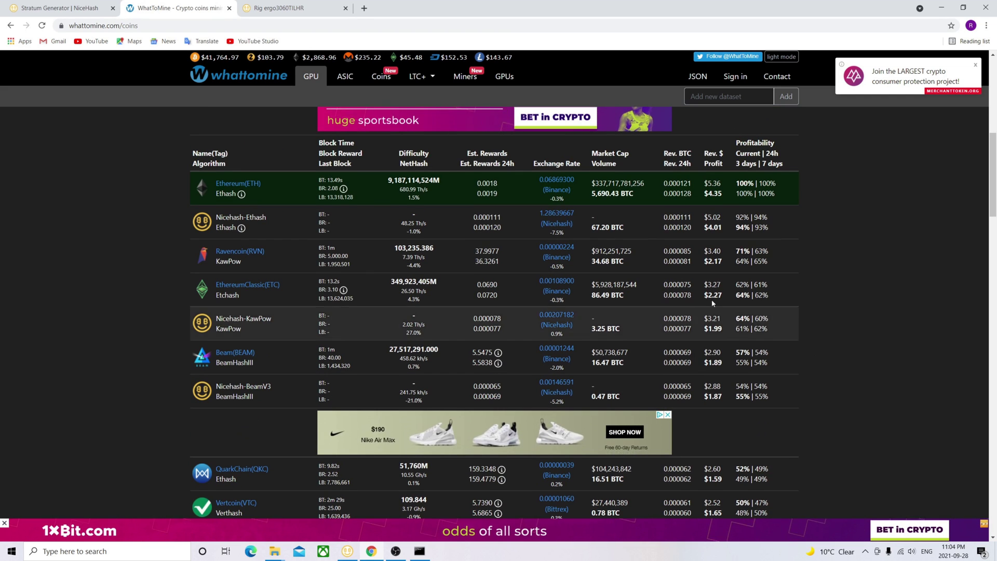
pyautogui.scroll(-2, 651, 293)
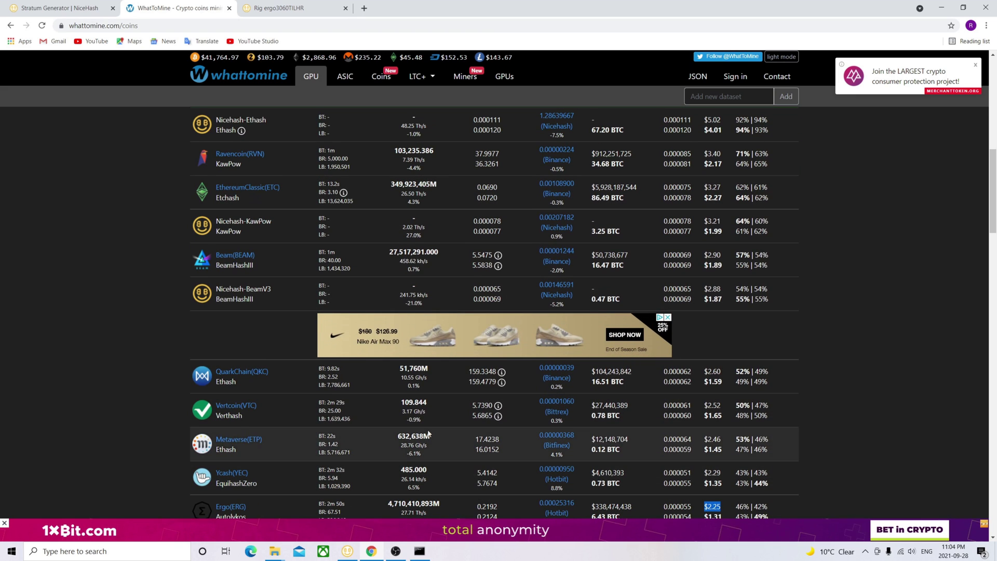
pyautogui.scroll(1, 326, 410)
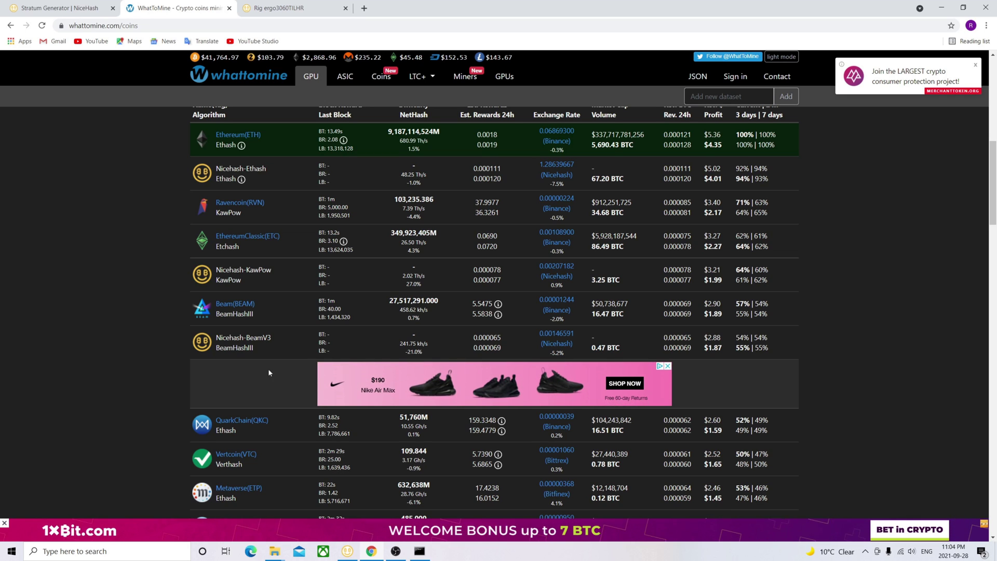
pyautogui.scroll(-1, 350, 337)
pyautogui.hotkey('ctrl', 'Tab')
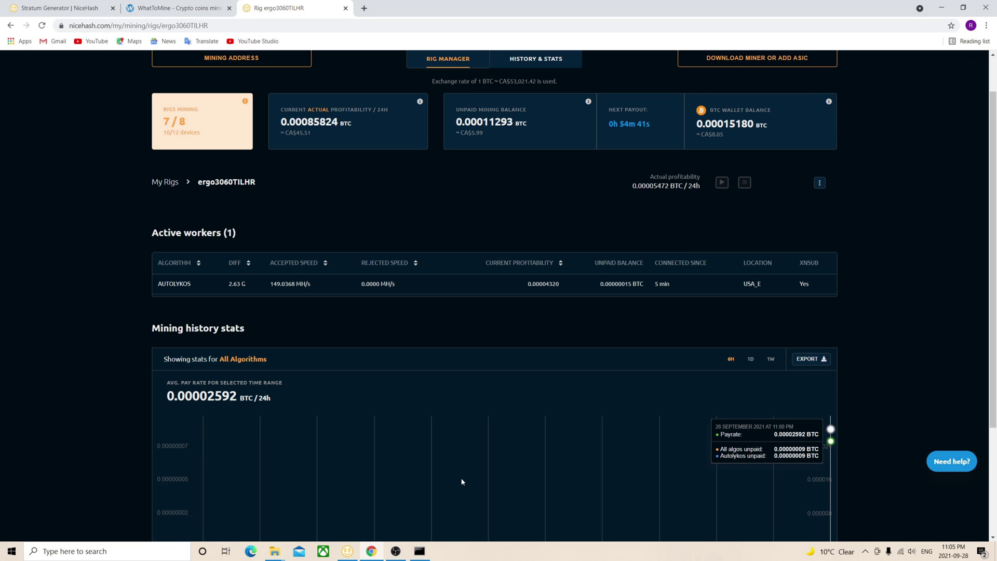
# Open NBMiner's options menu on NiceHash Miner's Plugins page, where NBMiner 16.3 is installed.
pyautogui.click(347, 552)
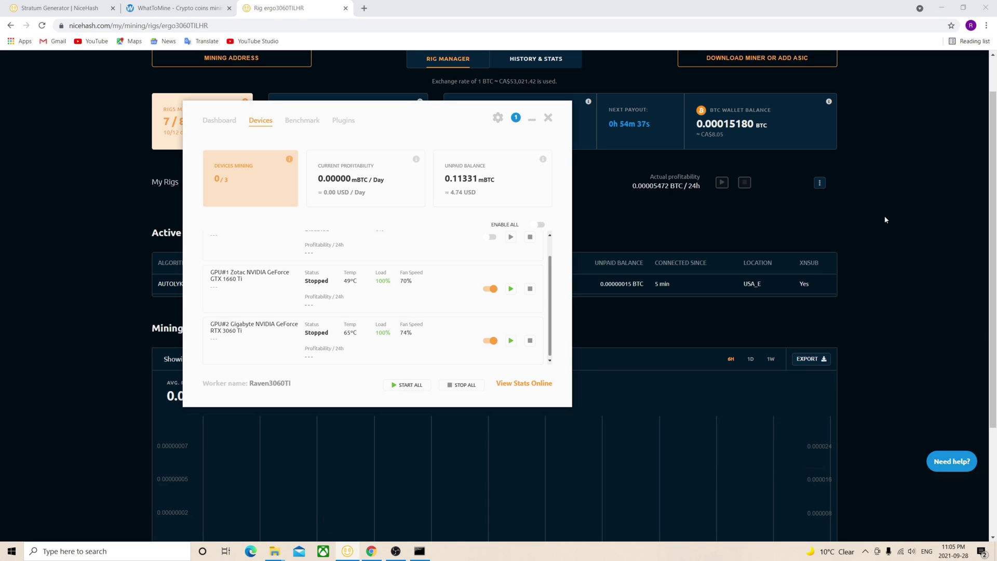
pyautogui.click(881, 169)
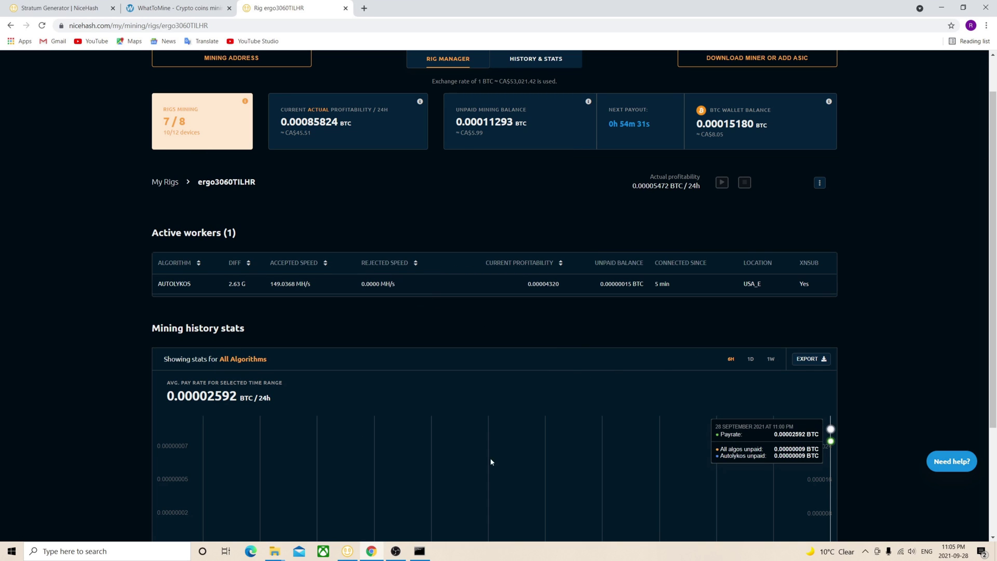
pyautogui.click(349, 551)
pyautogui.click(341, 121)
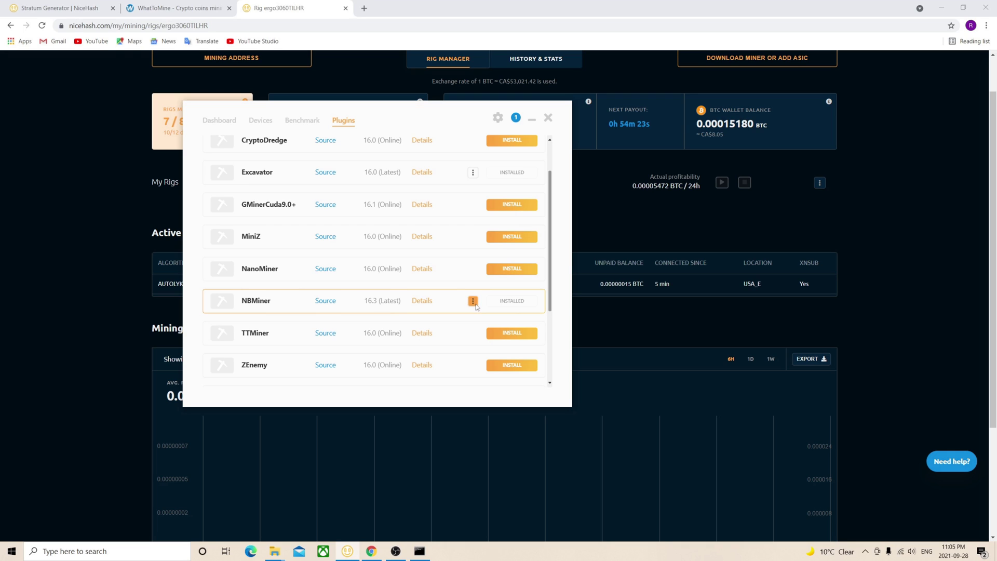
pyautogui.click(473, 301)
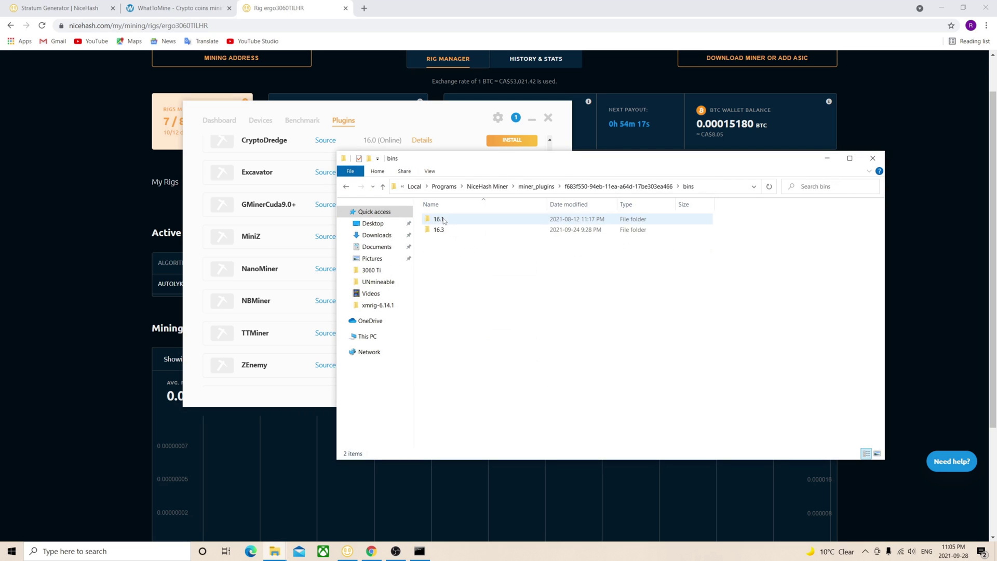
# Open the 'start_ergo nicehash' batch file from 16.3\NBMiner_Win in Notepad for editing.
pyautogui.doubleClick(441, 230)
pyautogui.doubleClick(468, 220)
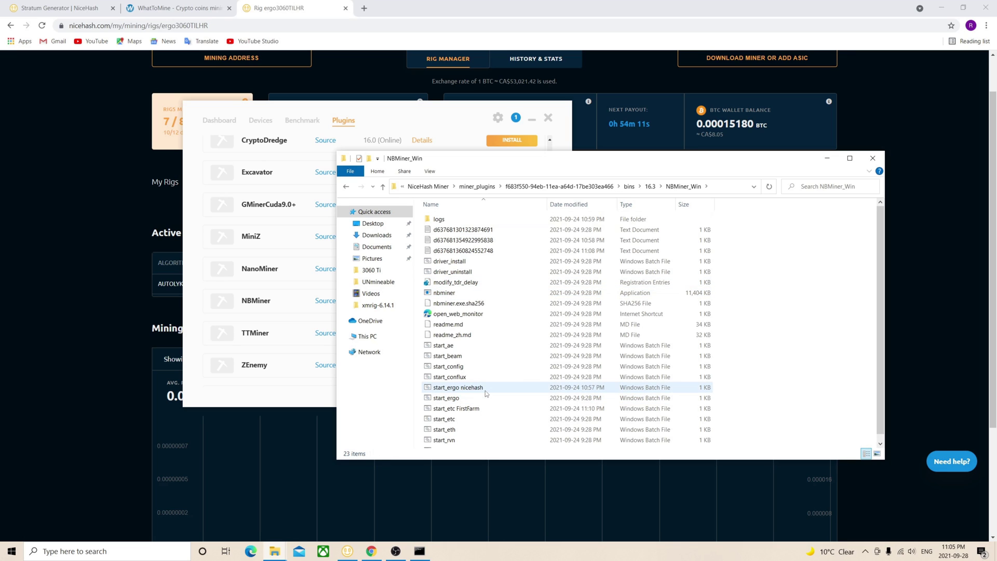
pyautogui.rightClick(485, 391)
pyautogui.click(460, 391)
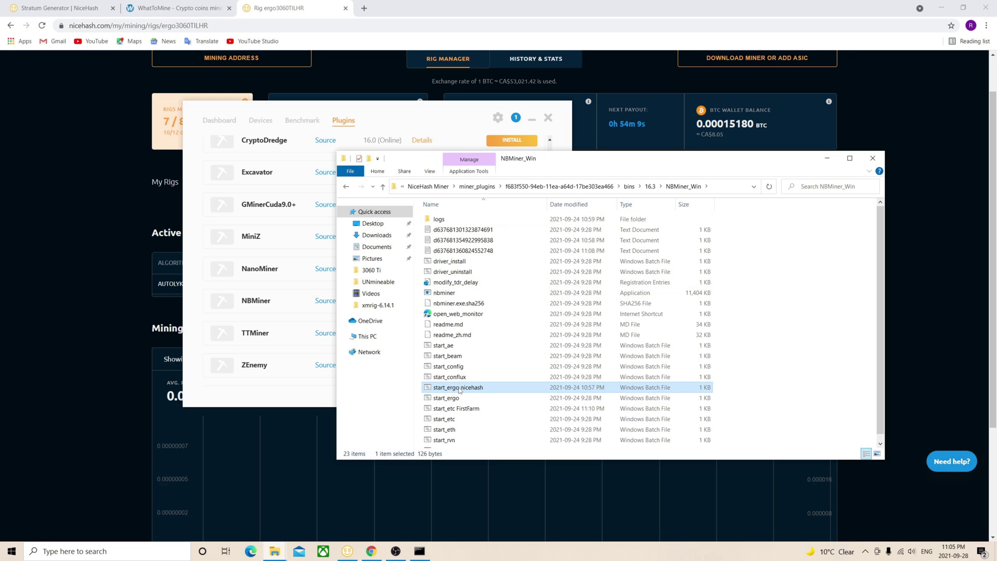
pyautogui.rightClick(460, 390)
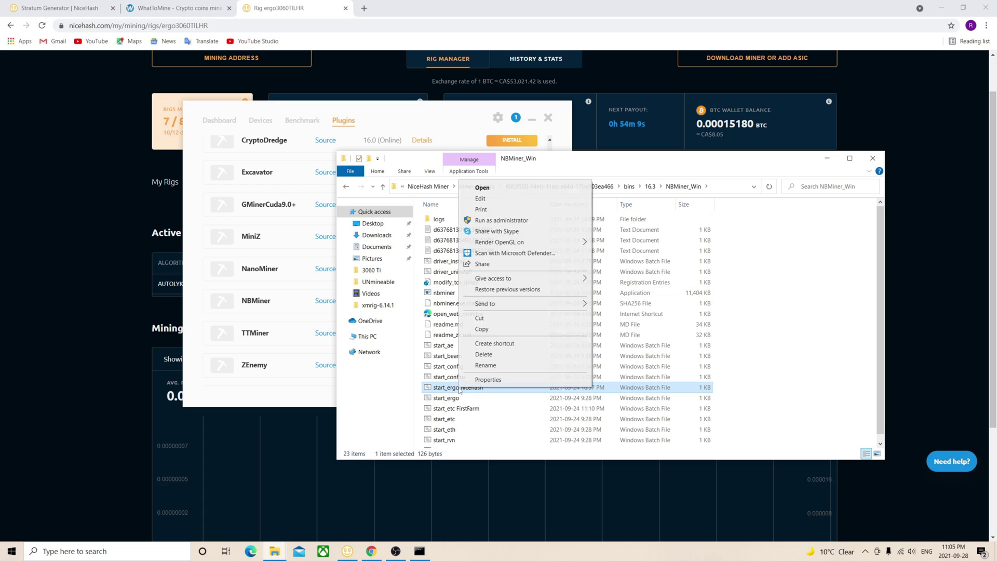
pyautogui.click(491, 202)
# Insert '-d 1' after nbminer in the command line to restrict mining to one GPU.
pyautogui.click(114, 276)
pyautogui.write('-d ')
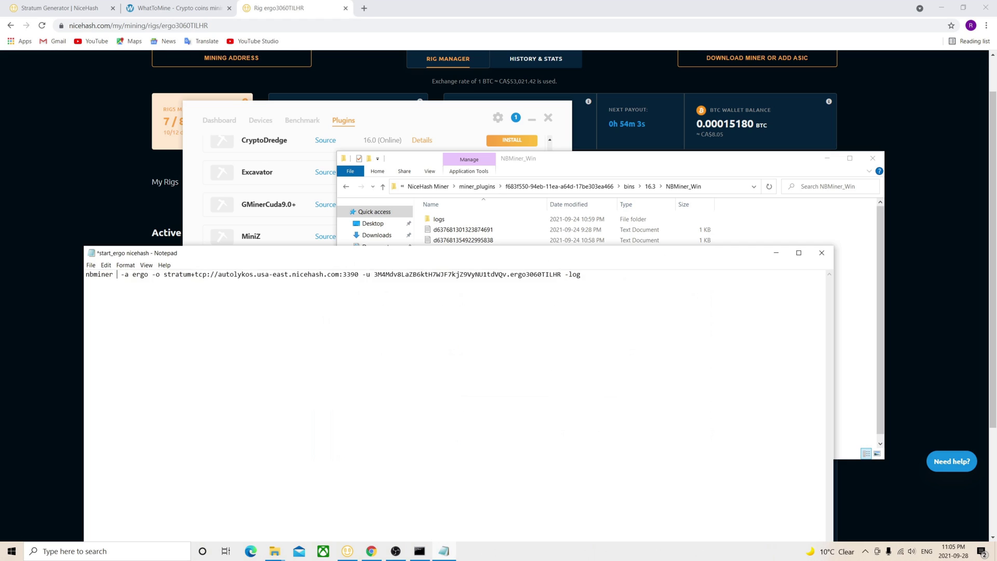
pyautogui.write('1')
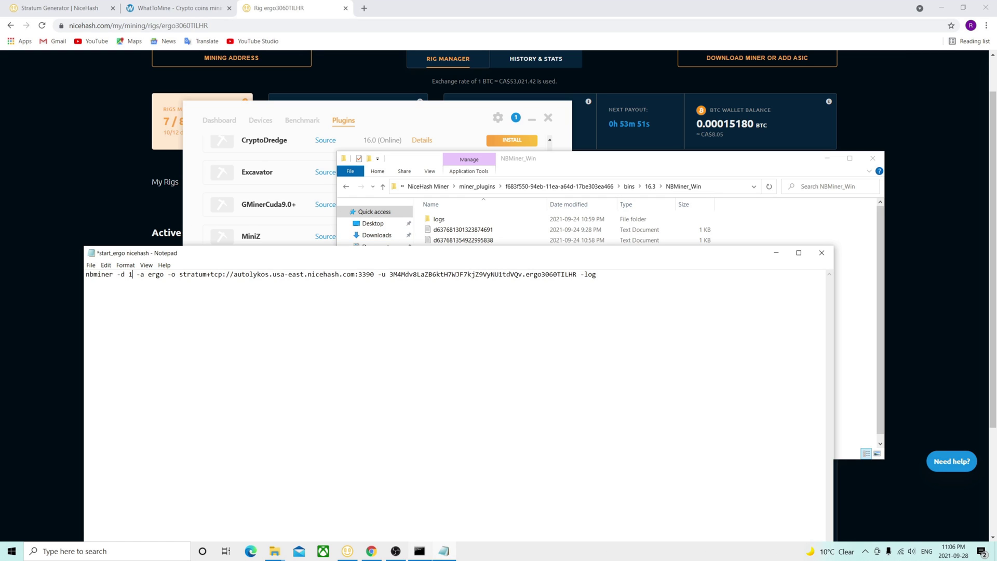
pyautogui.hotkey('alt', 'Tab')
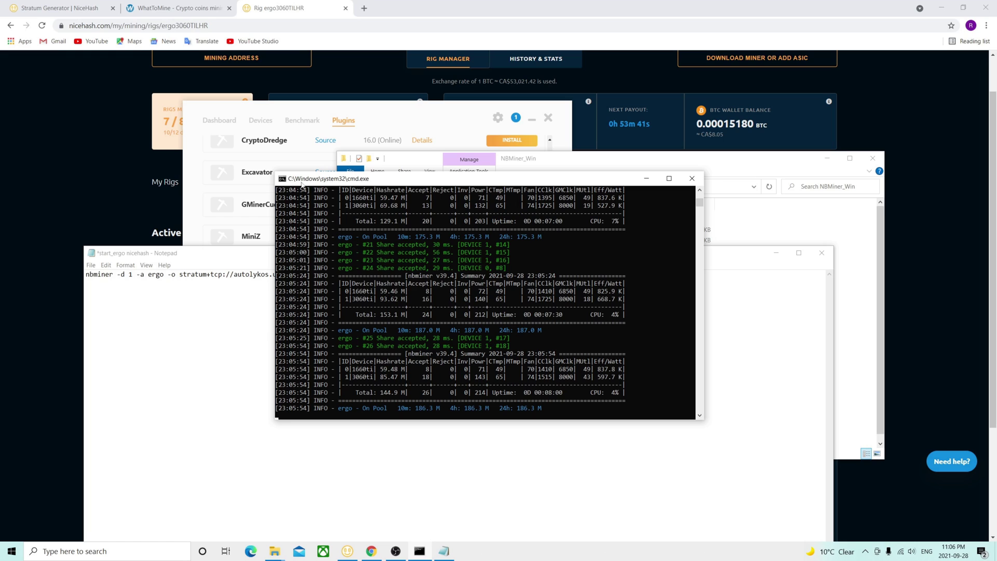
# Show NiceHash Miner's Dashboard, then its Devices list, with both GPUs stopped.
pyautogui.click(350, 549)
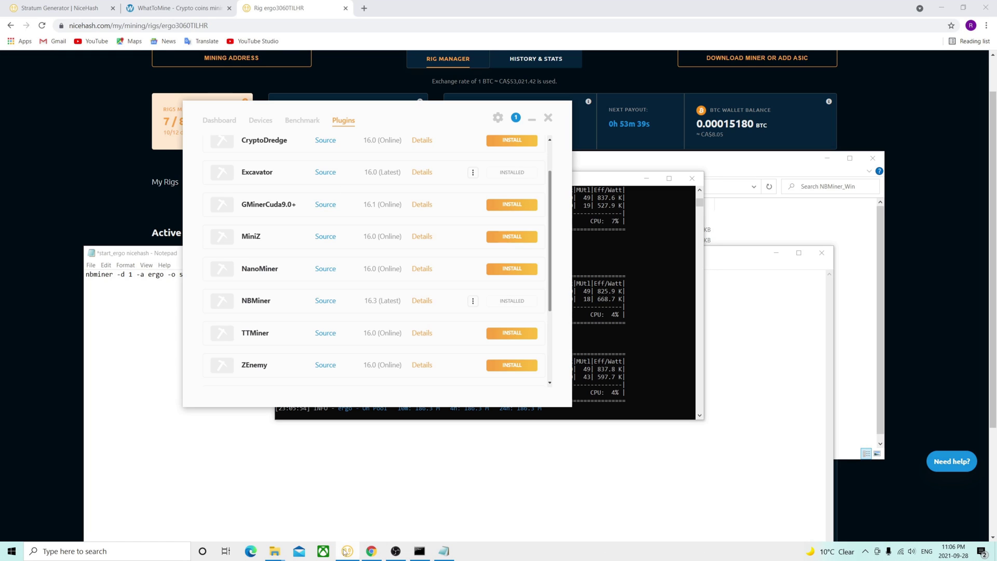
pyautogui.click(216, 120)
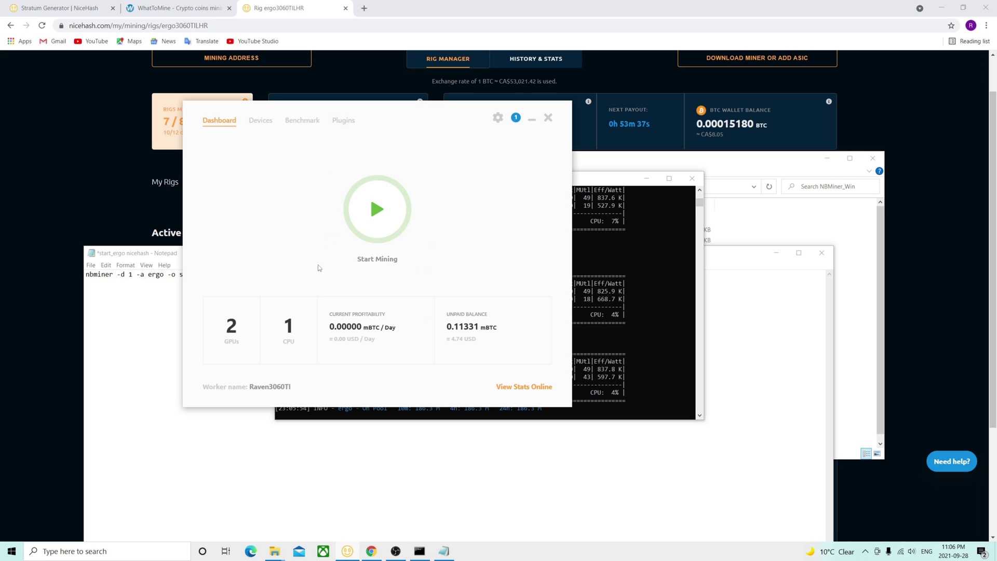
pyautogui.click(261, 121)
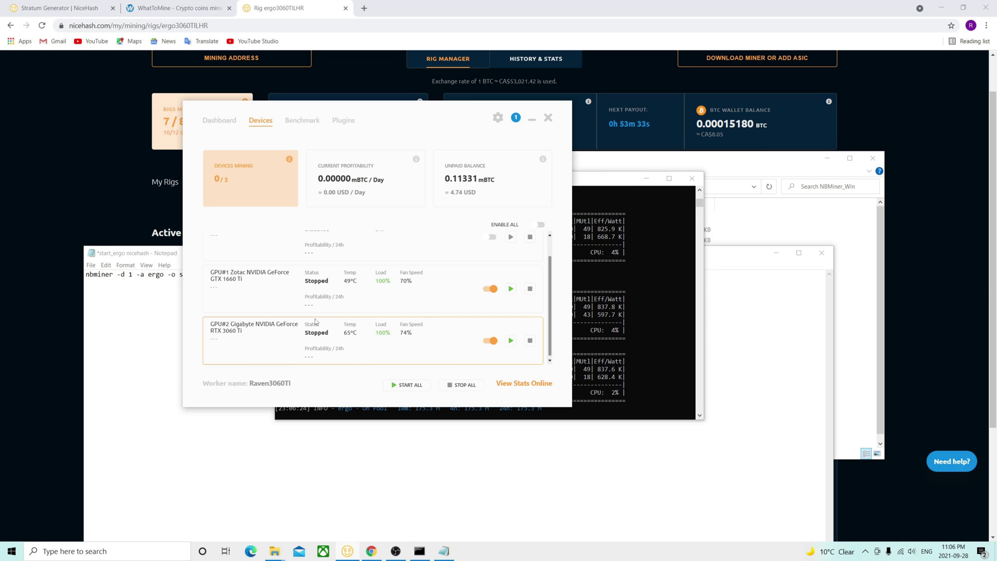